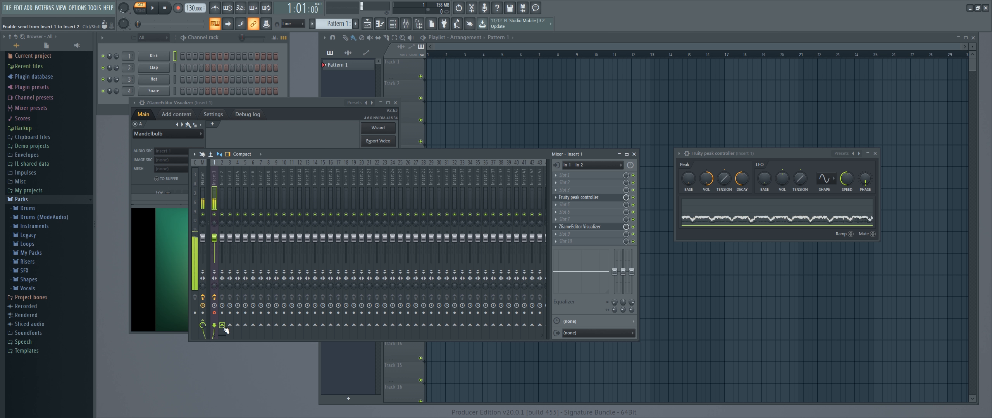
# Step: Add Maximus to slot 6 of mixer Insert 2 and solo its low band with a raised pre gain
pyautogui.click(222, 190)
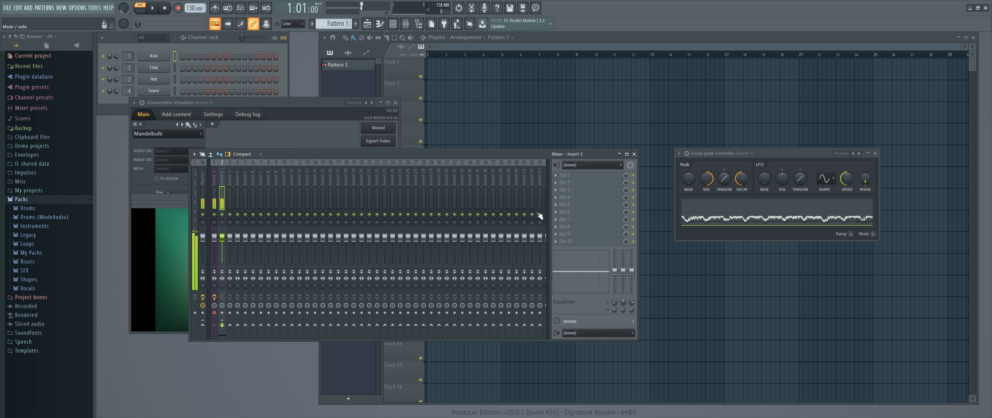
pyautogui.click(573, 212)
pyautogui.click(674, 205)
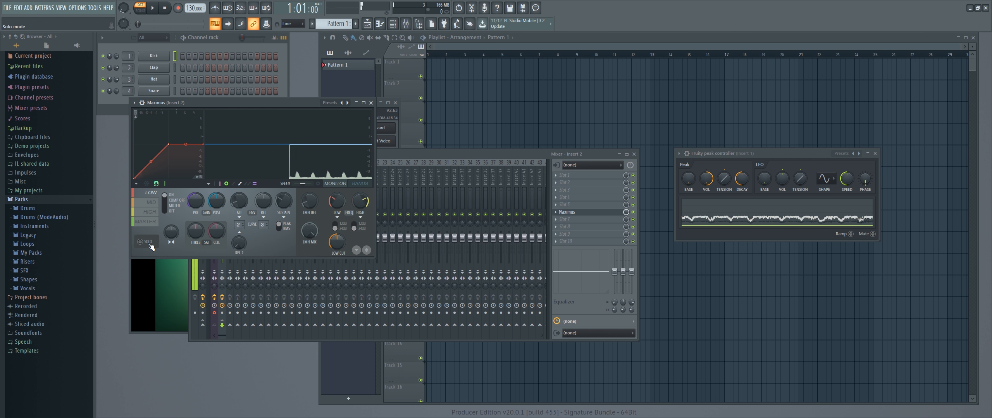
pyautogui.moveTo(239, 103); pyautogui.dragTo(456, 97)
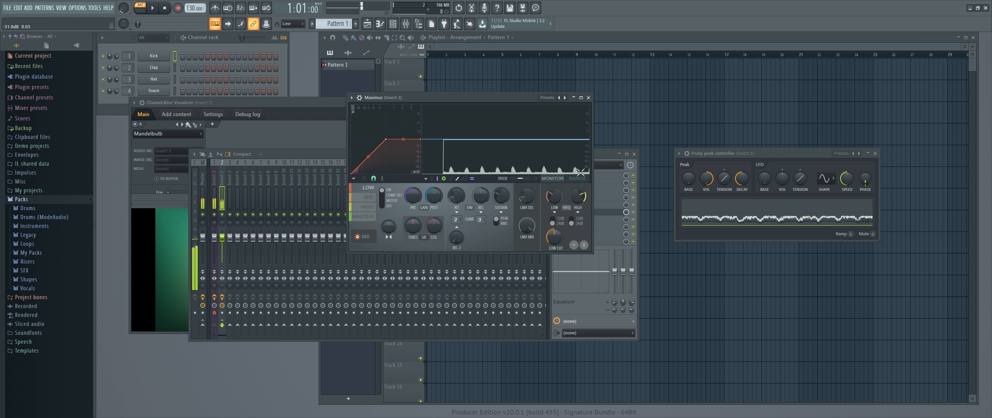
pyautogui.moveTo(413, 196); pyautogui.dragTo(413, 170)
pyautogui.moveTo(498, 102); pyautogui.dragTo(417, 95)
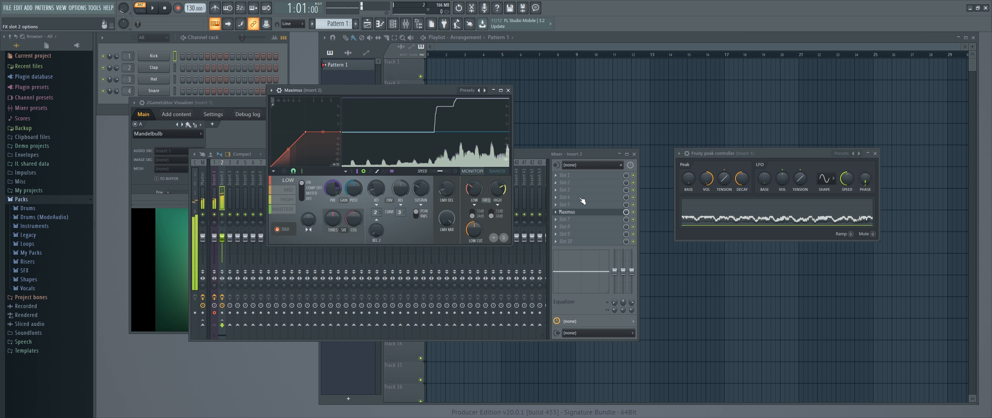
# Step: Add a Fruity Peak Controller directly below Maximus on Insert 2 and place its window clear of the mixer
pyautogui.click(589, 225)
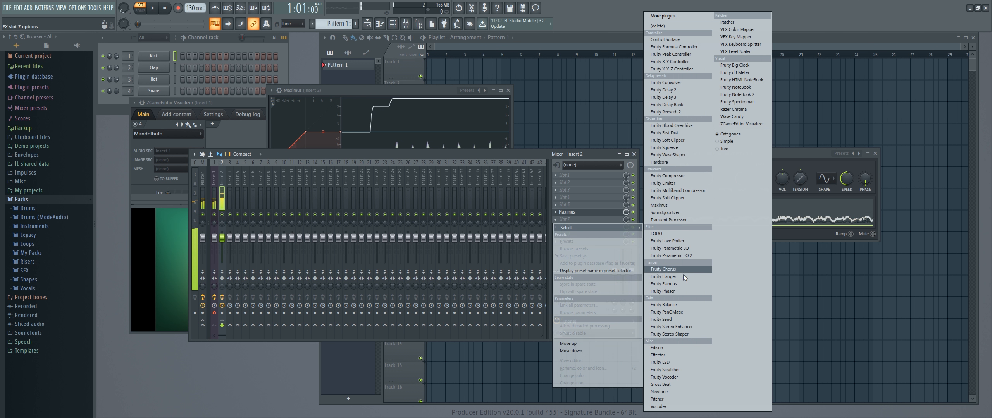
pyautogui.click(670, 54)
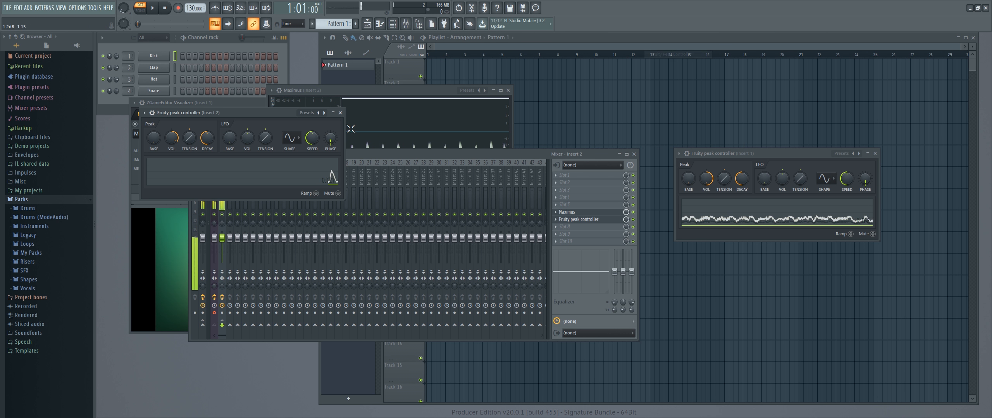
pyautogui.moveTo(268, 111); pyautogui.dragTo(652, 86)
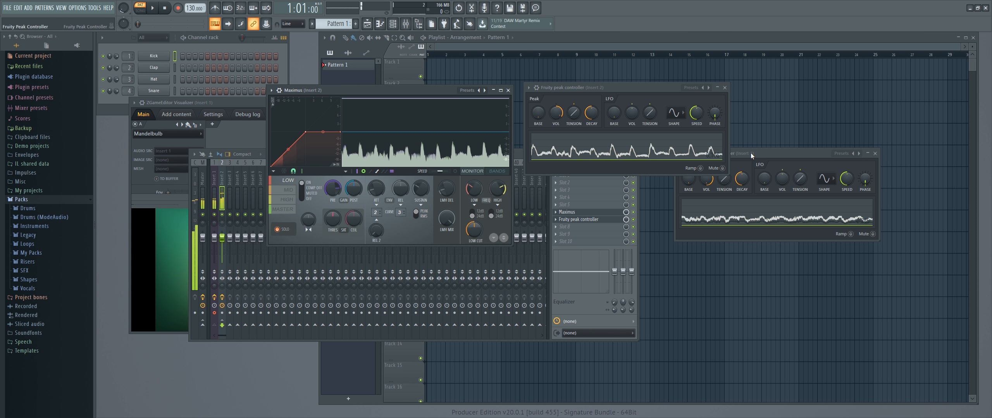
# Step: Open the ZGameEditor Visualizer on Insert 1 and set its window mode to Detached, moving the preview beside the plugin
pyautogui.click(739, 159)
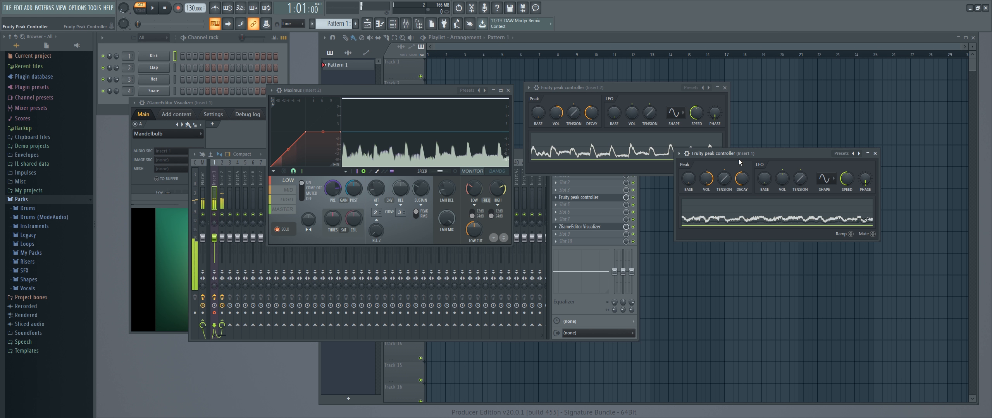
pyautogui.click(597, 229)
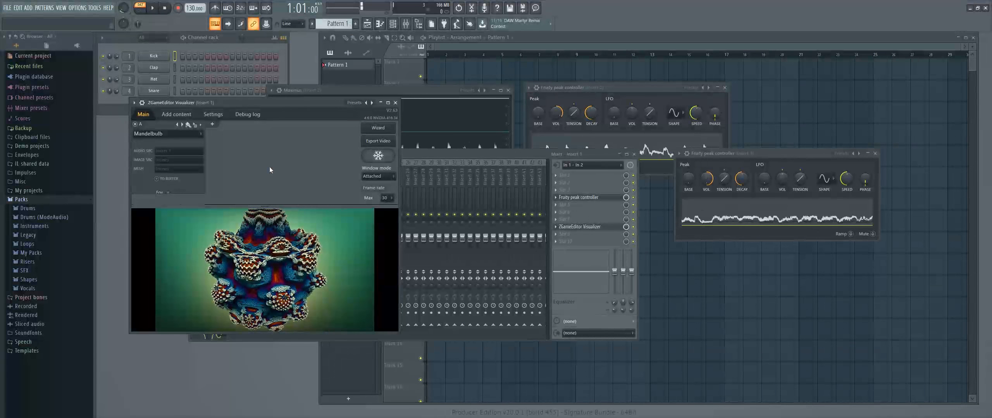
pyautogui.moveTo(268, 102); pyautogui.dragTo(481, 105)
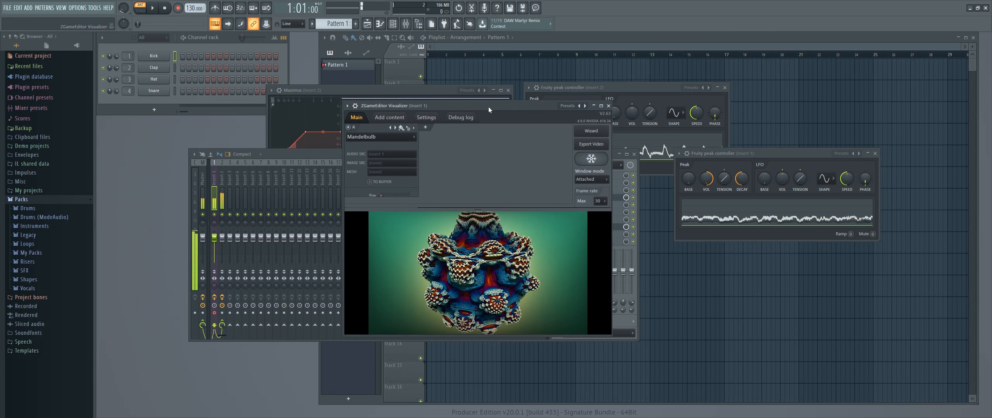
pyautogui.click(592, 179)
pyautogui.click(594, 196)
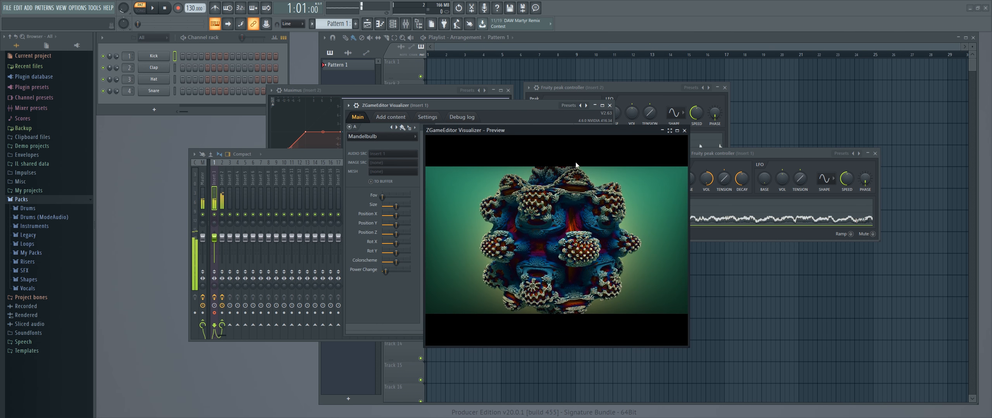
pyautogui.moveTo(678, 139); pyautogui.dragTo(880, 136)
# Step: Link the Mandelbulb Size parameter to the Insert 2 peak controller's Peak output, using the Inverted mapping formula with smoothing enabled
pyautogui.rightClick(397, 206)
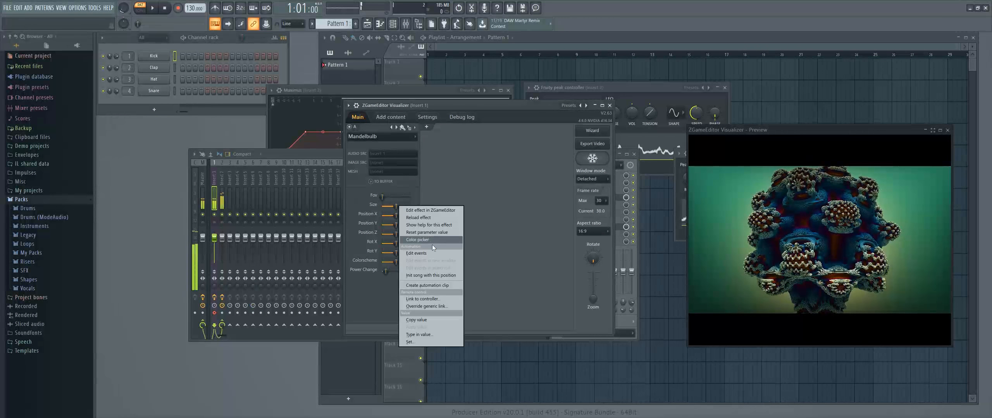
pyautogui.click(426, 300)
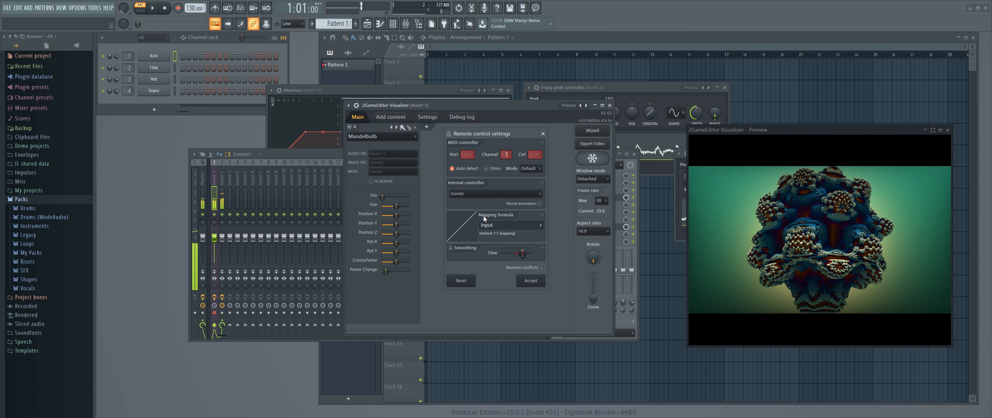
pyautogui.click(541, 227)
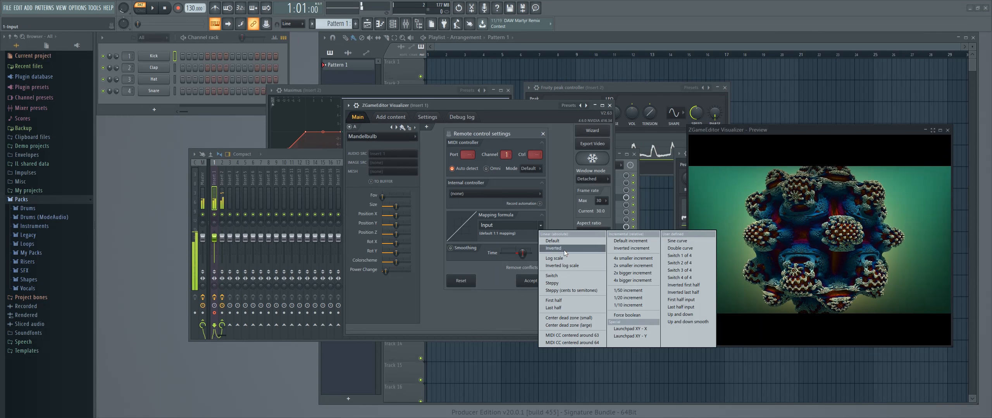
pyautogui.click(564, 250)
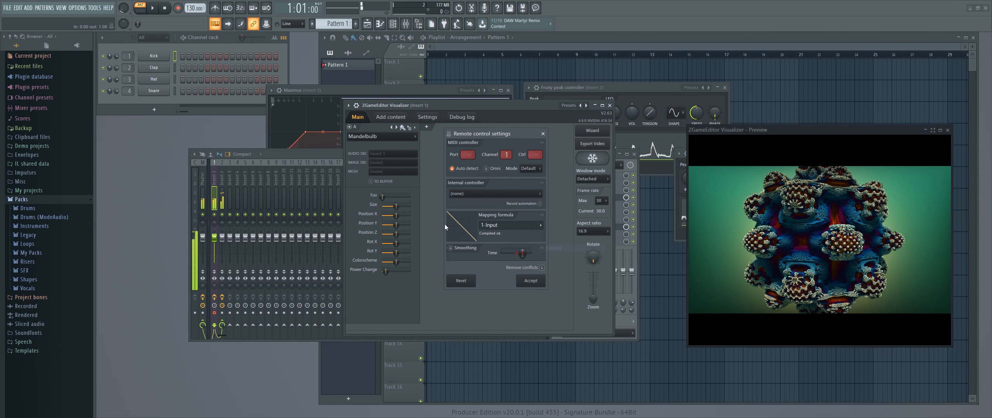
pyautogui.click(477, 250)
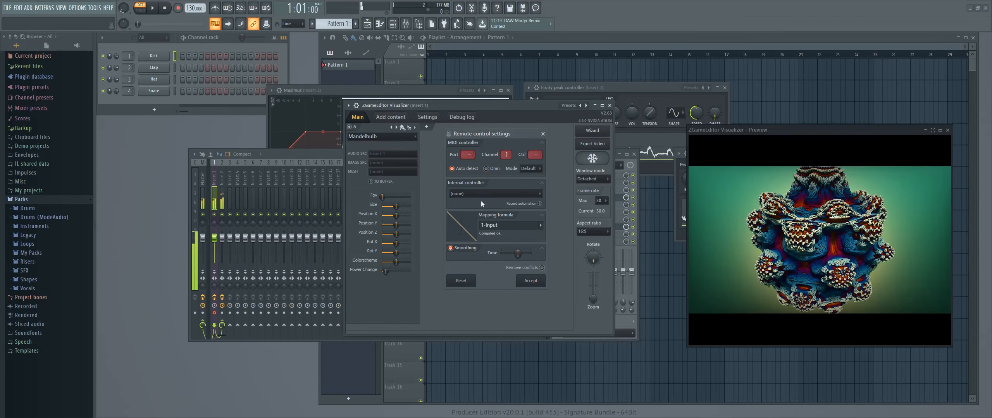
pyautogui.click(479, 193)
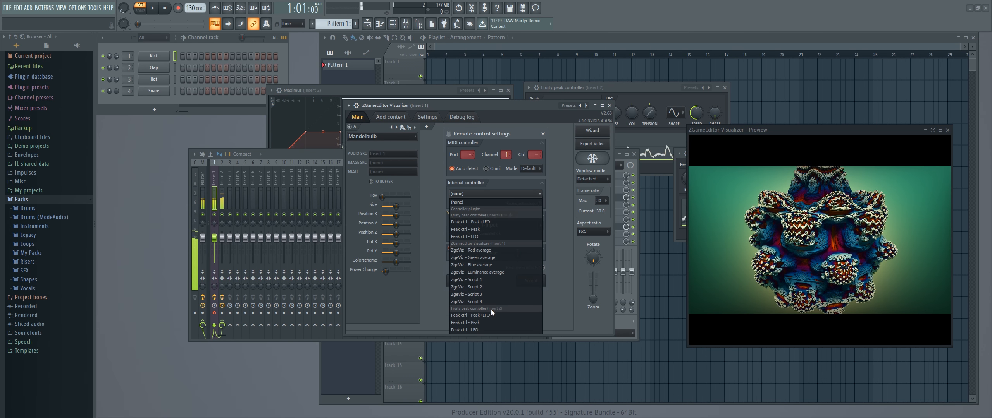
pyautogui.click(482, 322)
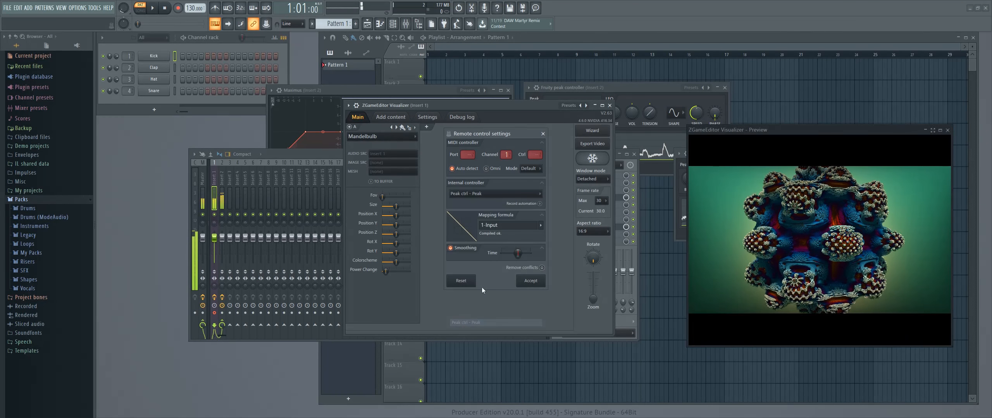
pyautogui.click(480, 193)
pyautogui.click(494, 325)
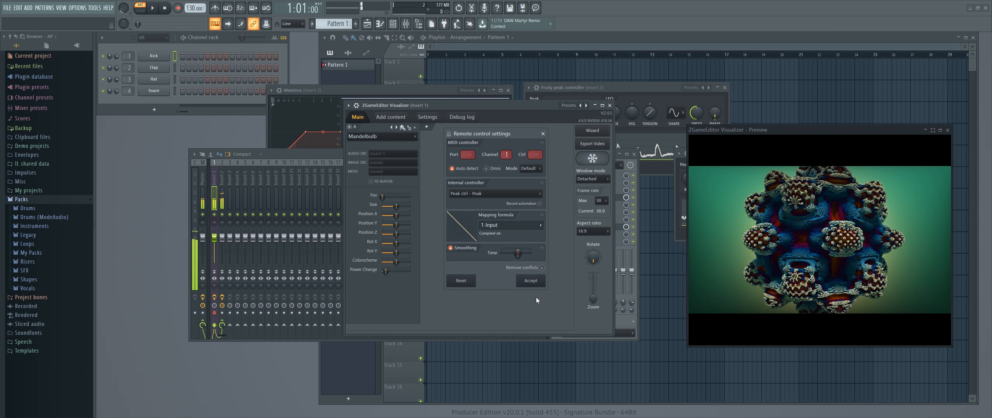
pyautogui.click(530, 281)
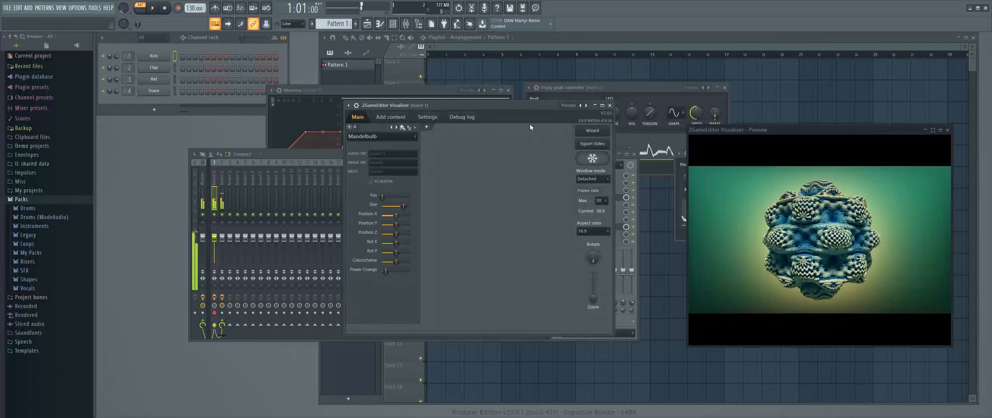
# Step: Add another Fruity Peak Controller in slot 5 of Insert 1, named "Sine LFO", with its LFO volume raised
pyautogui.moveTo(527, 106); pyautogui.dragTo(451, 112)
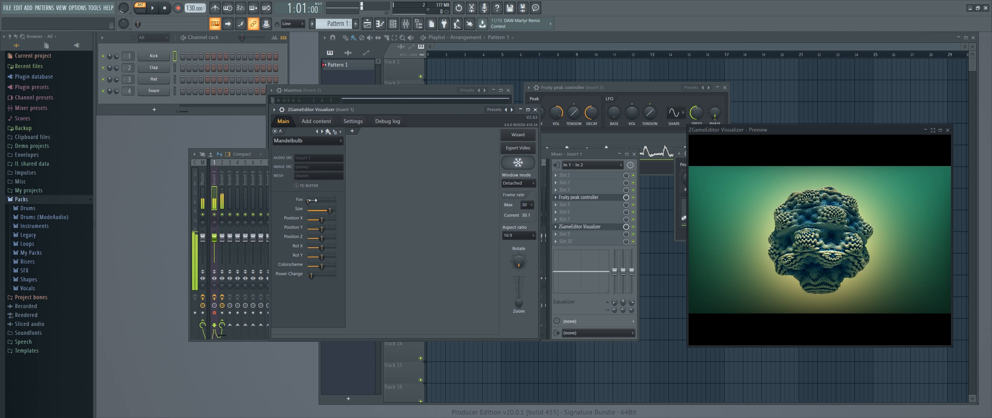
pyautogui.moveTo(307, 200)
pyautogui.mouseDown()
pyautogui.moveTo(330, 201)
pyautogui.moveTo(308, 201)
pyautogui.mouseUp()
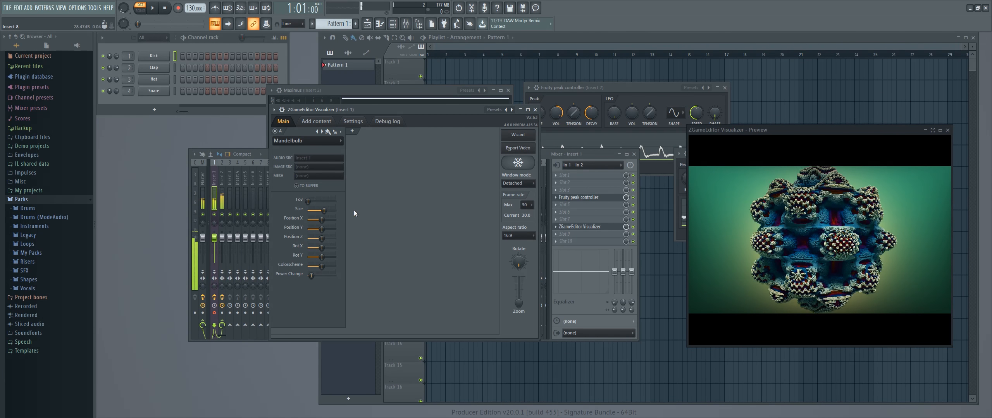
pyautogui.click(589, 206)
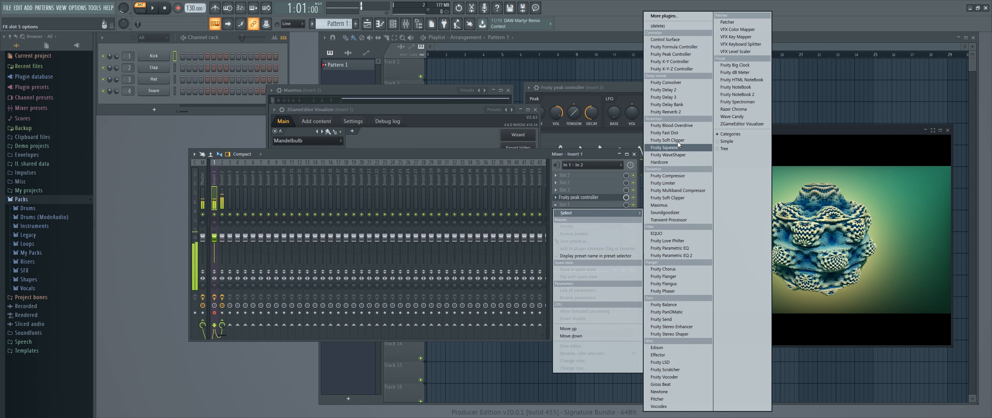
pyautogui.click(685, 56)
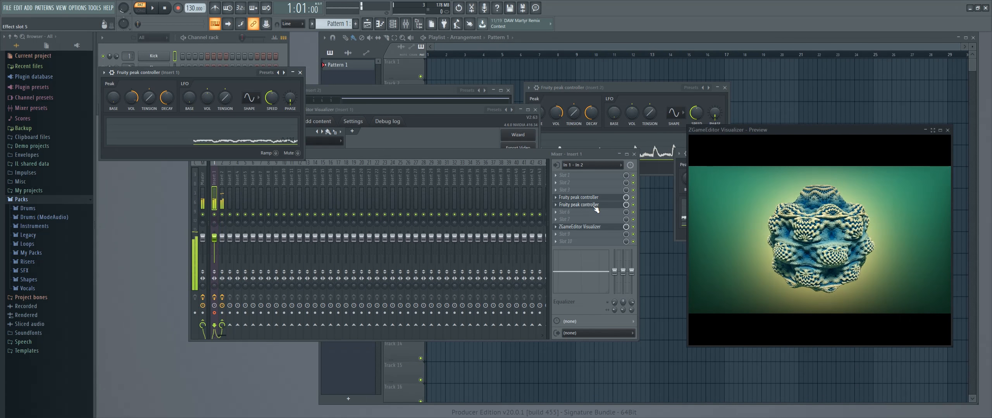
pyautogui.press('F2')
pyautogui.write('Sine LFO')
pyautogui.press('Return')
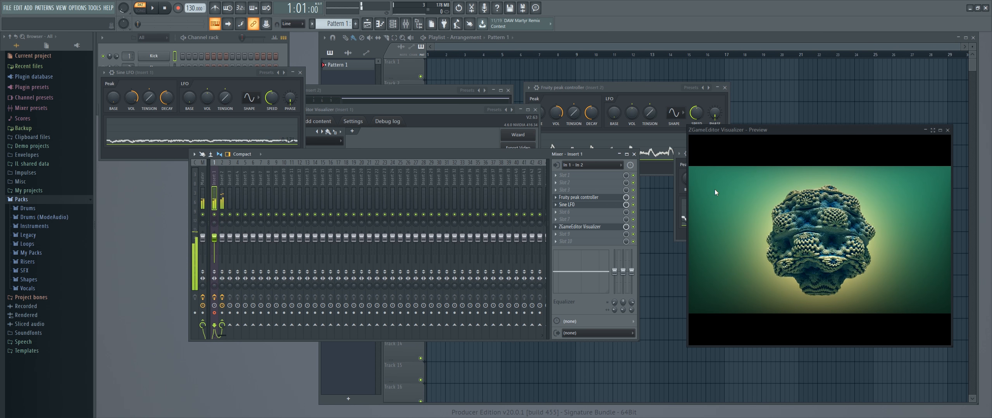
pyautogui.click(129, 100)
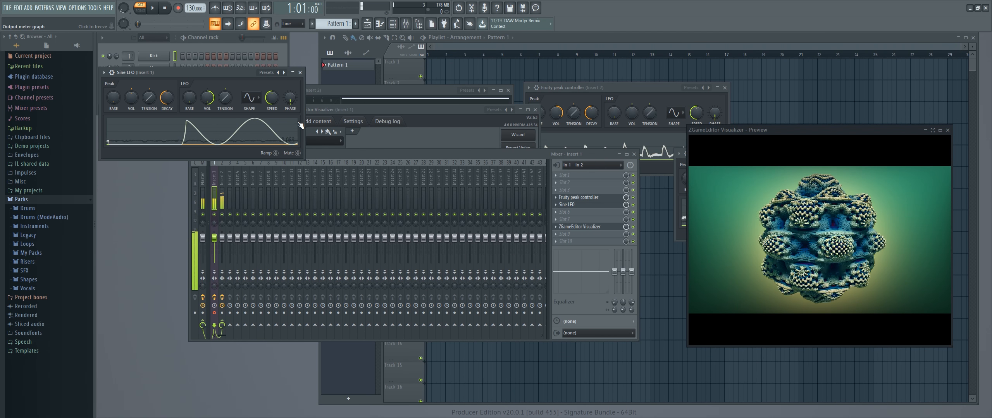
# Step: Open the controller link settings for the Mandelbulb Fov parameter and choose Sine LFO - LFO as the internal controller
pyautogui.click(602, 228)
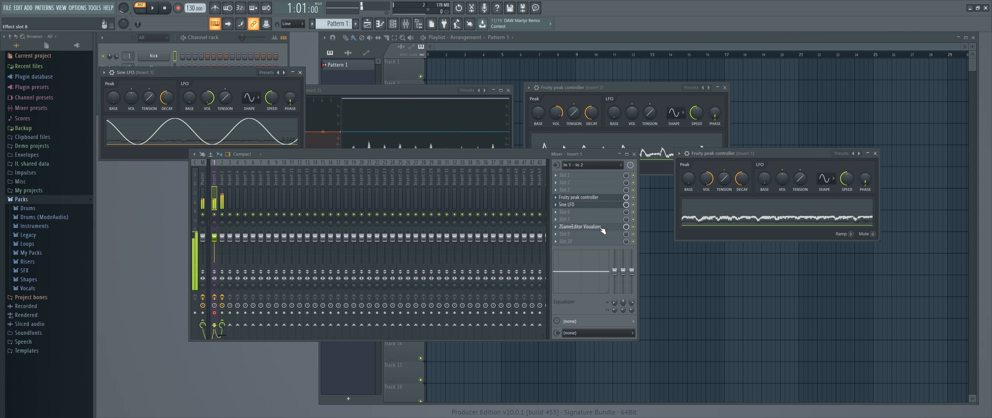
pyautogui.click(602, 228)
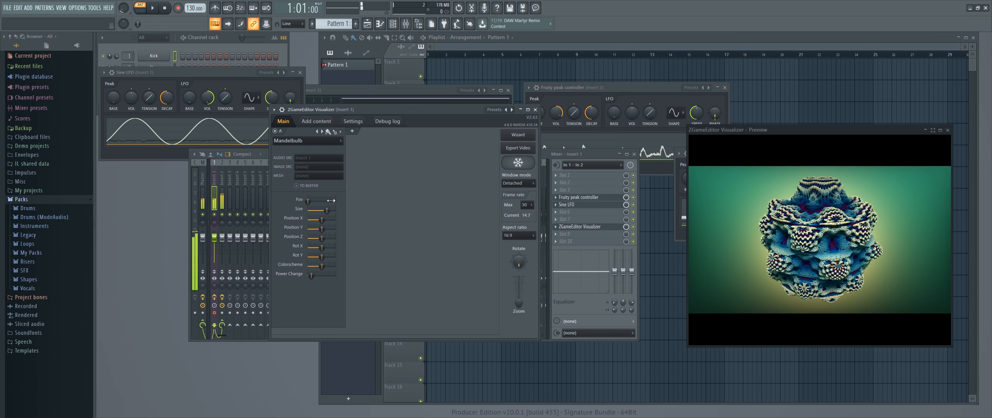
pyautogui.rightClick(308, 201)
pyautogui.click(351, 290)
pyautogui.click(463, 194)
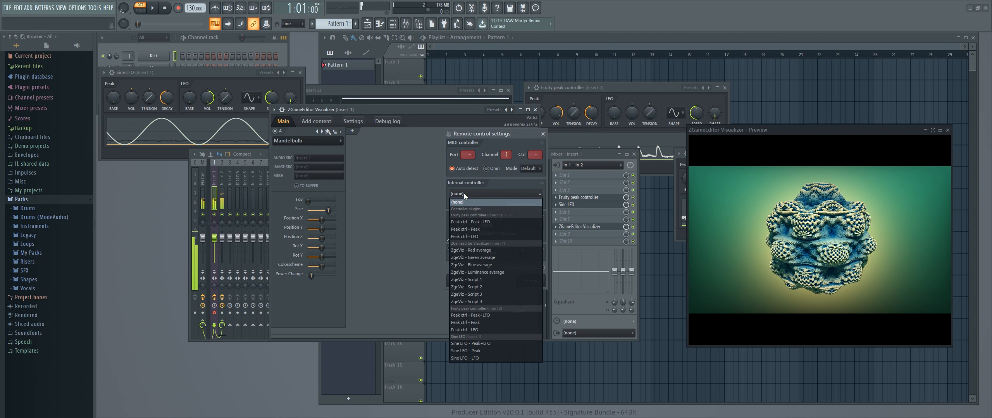
pyautogui.click(482, 358)
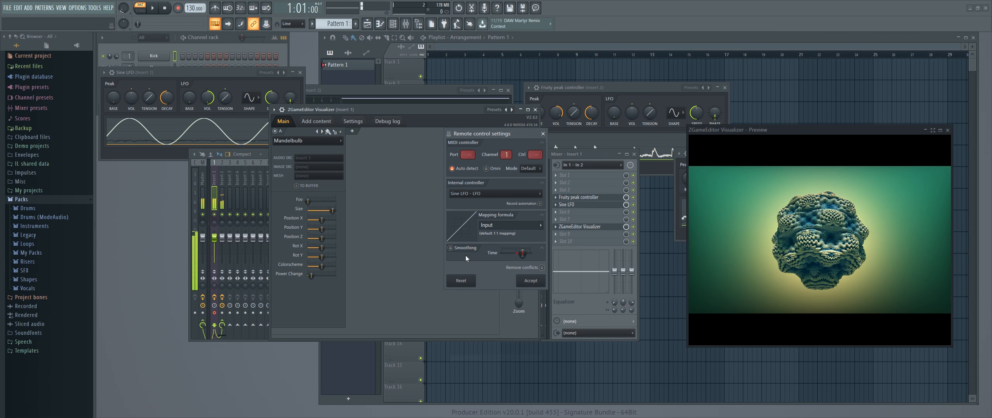
# Step: Try the Switch and Inverted first half mapping formulas for the Fov link and restore the default formula
pyautogui.click(541, 225)
pyautogui.click(551, 276)
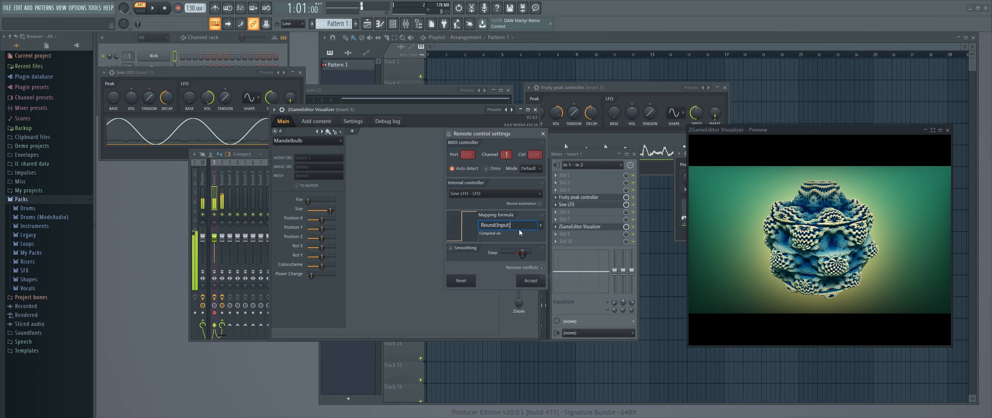
pyautogui.click(540, 226)
pyautogui.click(666, 285)
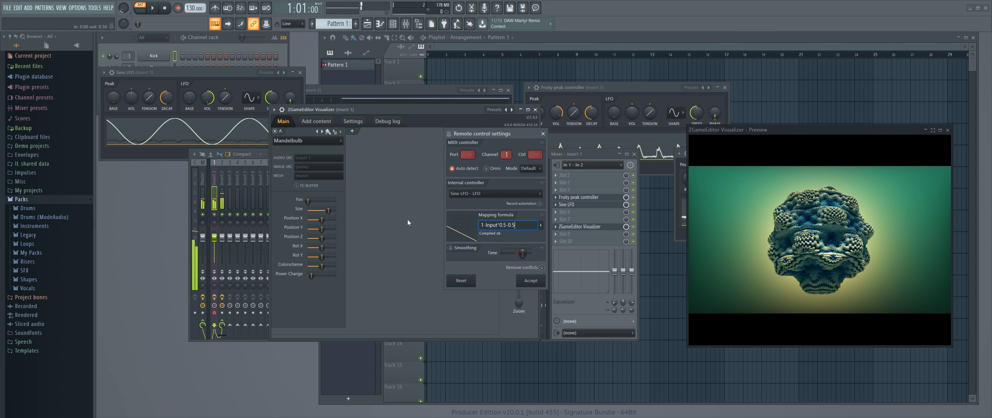
pyautogui.click(540, 225)
pyautogui.click(552, 237)
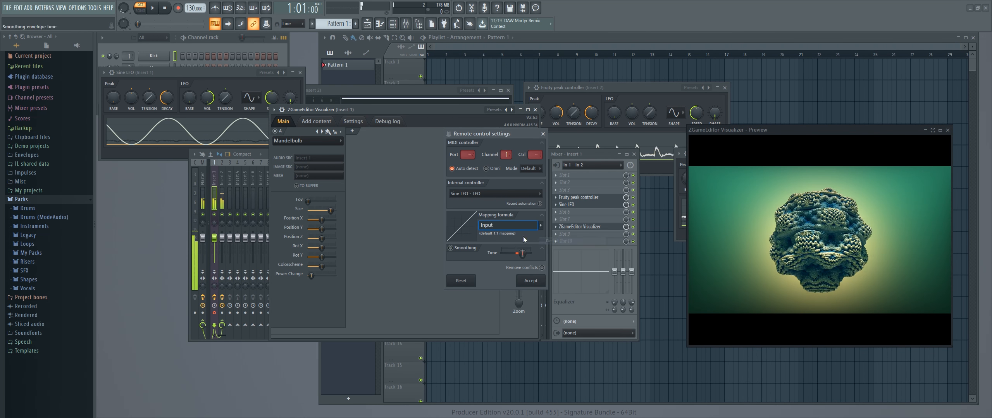
# Step: Accept the Fov controller link and slow down the Sine LFO with its LFO speed control
pyautogui.click(531, 281)
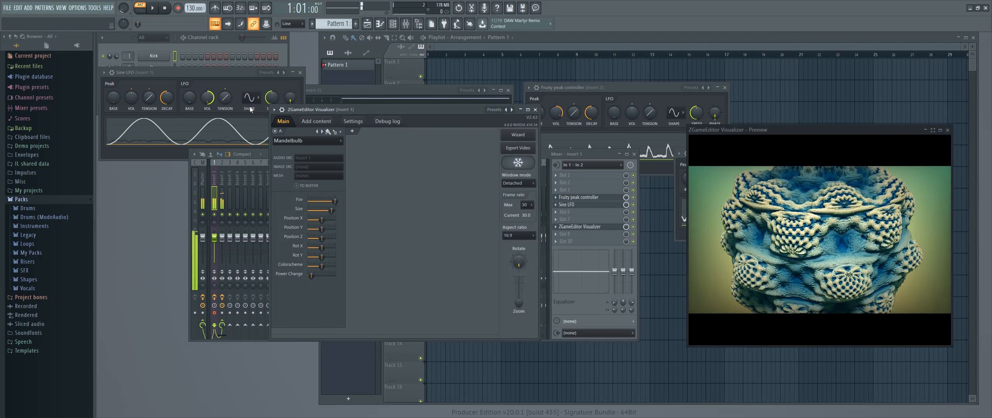
pyautogui.click(273, 99)
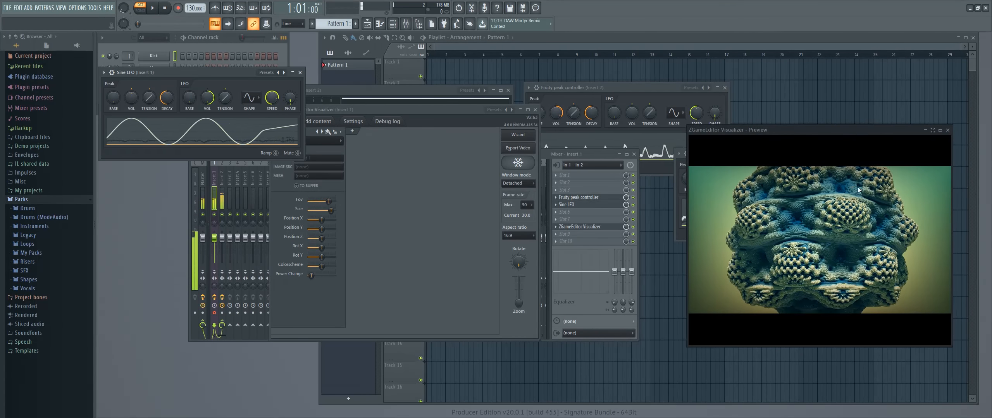
# Step: Link the Sine LFO's speed to Peak ctrl - Peak from the second Fruity Peak Controller listed and accept the link
pyautogui.rightClick(273, 100)
pyautogui.click(303, 172)
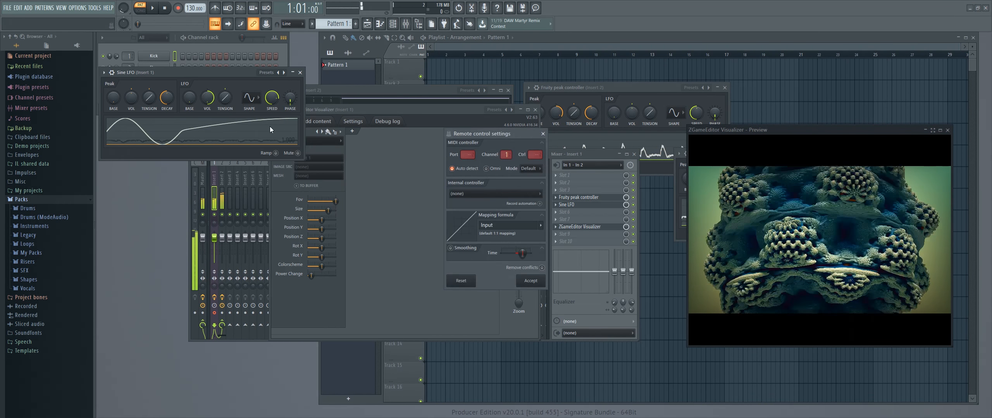
pyautogui.click(487, 194)
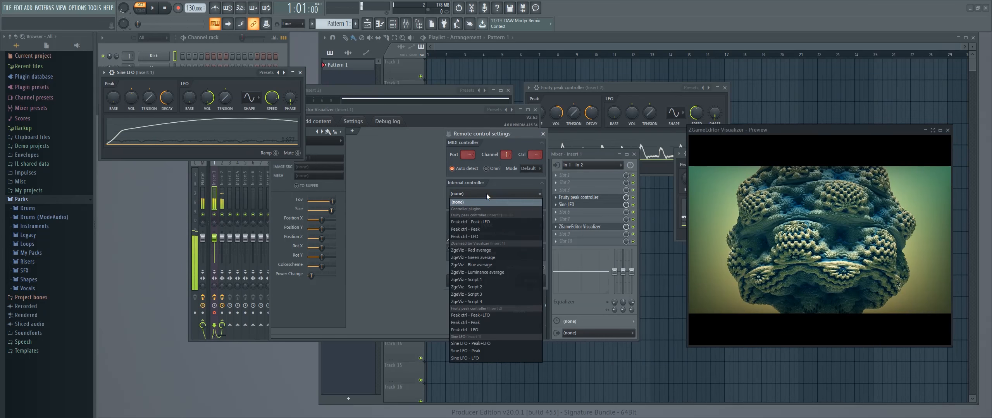
pyautogui.click(505, 323)
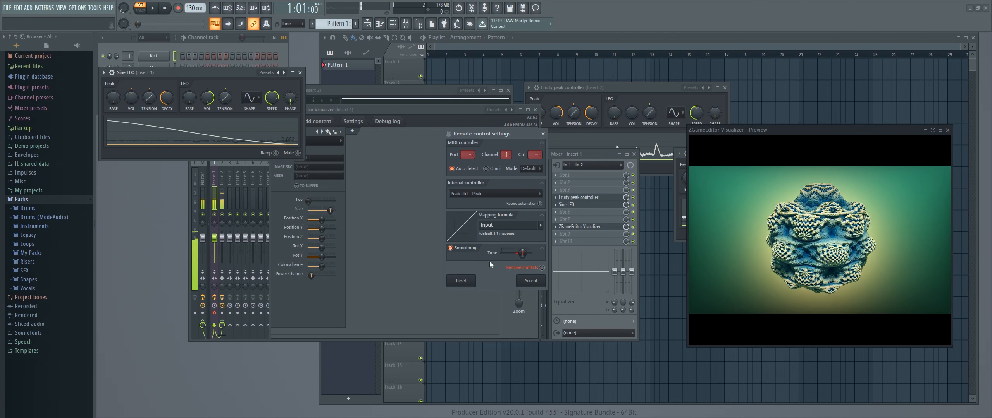
pyautogui.click(531, 278)
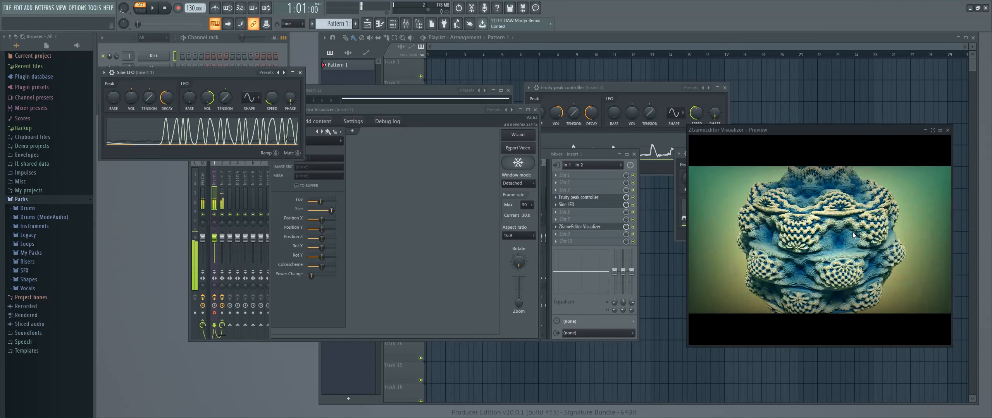
# Step: Try the mapping formula (-Input^3)+.5 for the Sine LFO speed link and accept it
pyautogui.rightClick(276, 107)
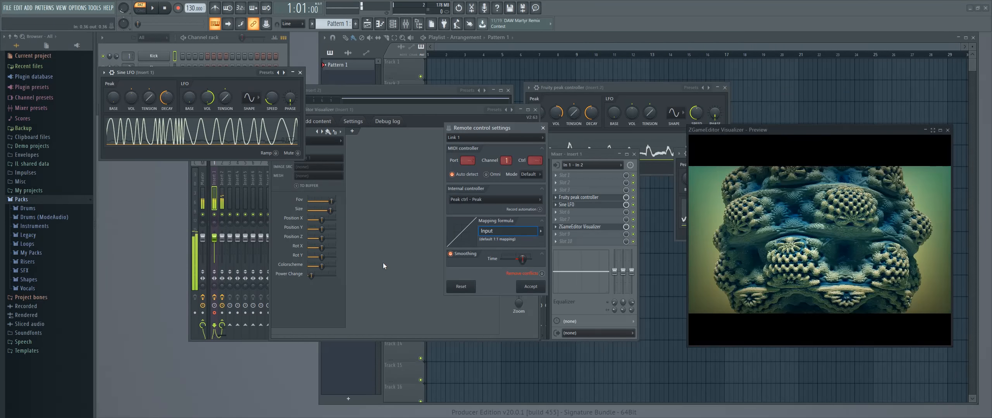
pyautogui.write('^3')
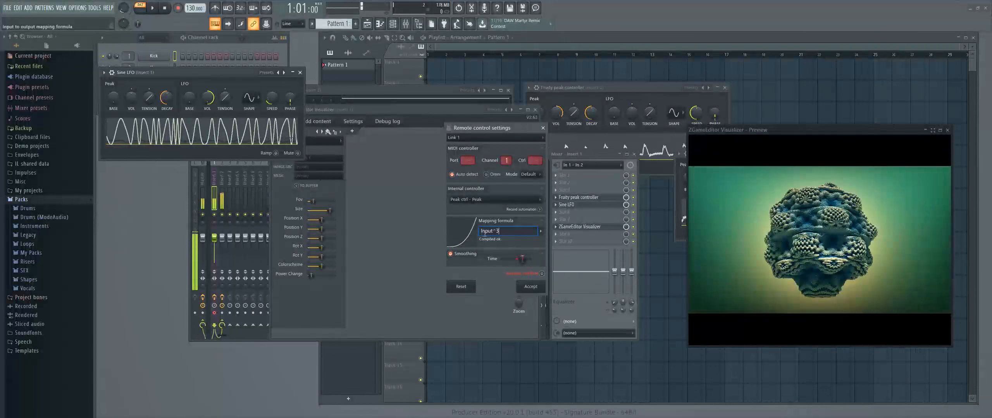
pyautogui.press('Home')
pyautogui.write('-')
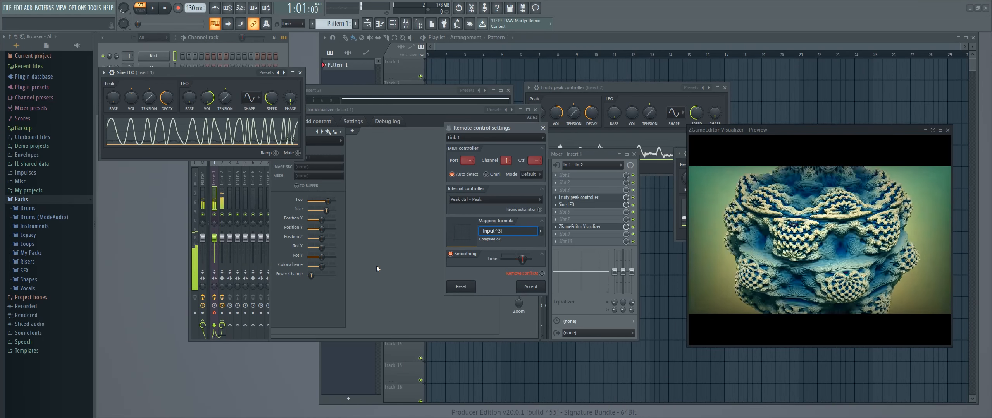
pyautogui.write(')')
pyautogui.press('Home')
pyautogui.write('(')
pyautogui.press('End')
pyautogui.write('+5')
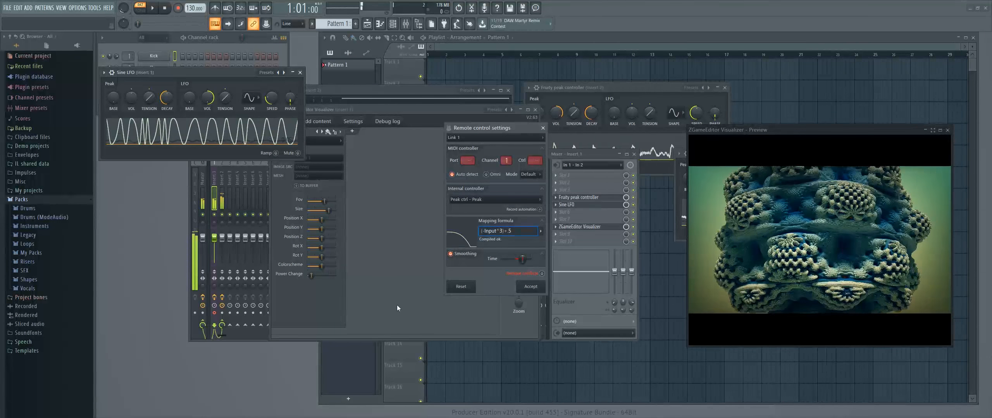
pyautogui.click(536, 287)
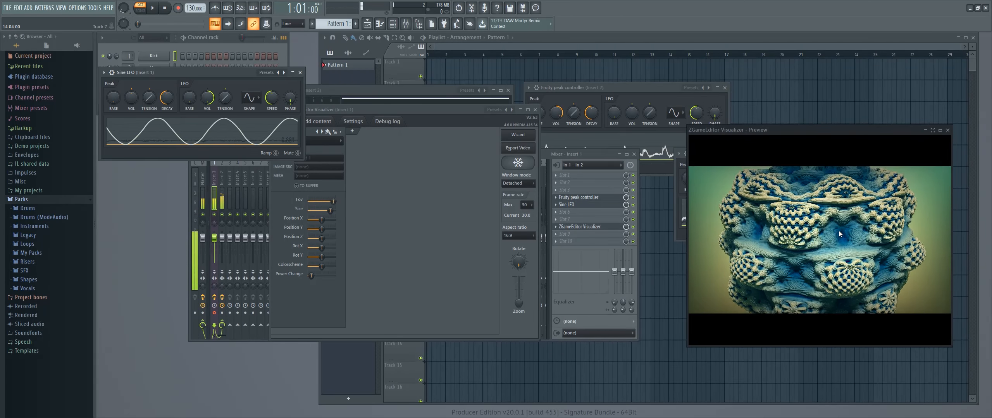
# Step: Start and stop pattern playback while watching the visualizer preview, and bring the Sine LFO controller back to the front
pyautogui.click(389, 111)
pyautogui.press('space')
pyautogui.click(241, 65)
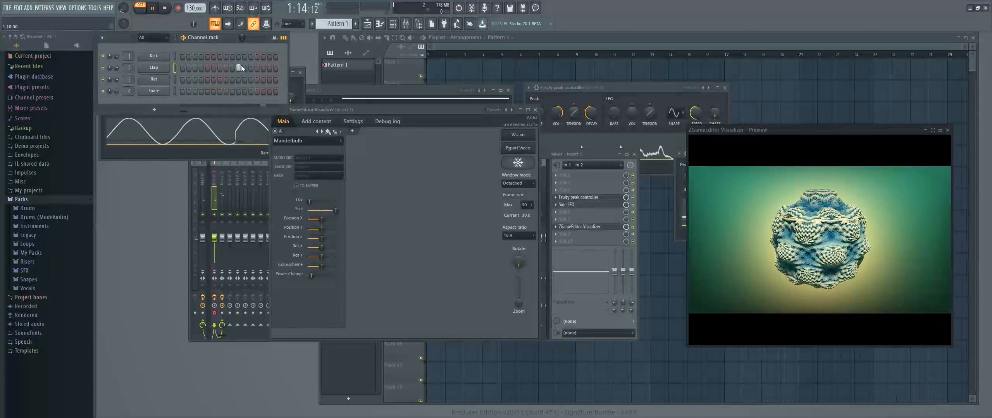
pyautogui.press('space')
pyautogui.click(230, 153)
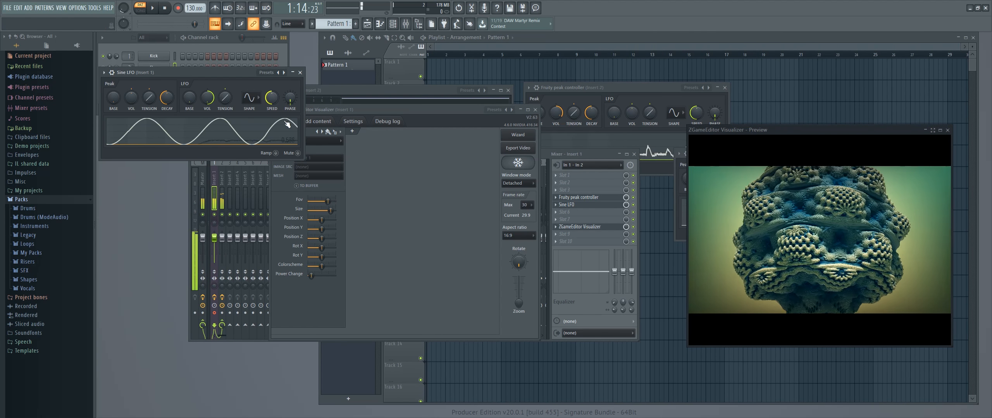
# Step: Replace the Sine LFO speed link's mapping formula with the inverted preset, 1-Input, and accept it
pyautogui.rightClick(272, 97)
pyautogui.click(306, 165)
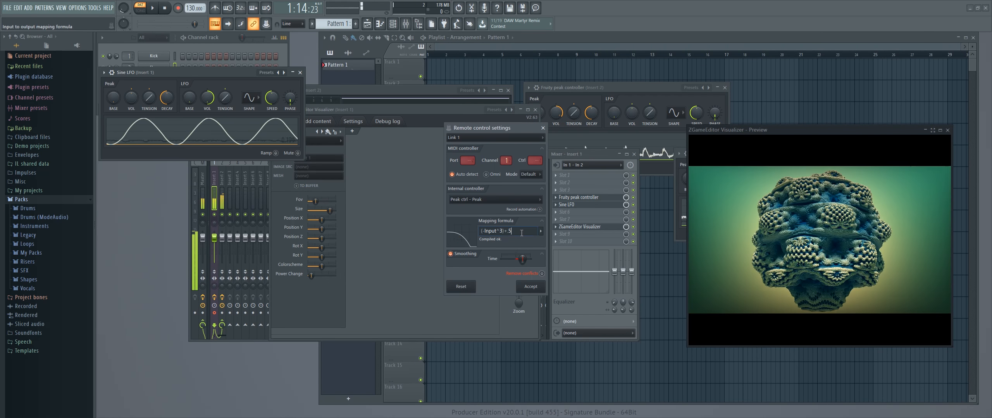
pyautogui.click(488, 230)
pyautogui.click(540, 231)
pyautogui.click(571, 256)
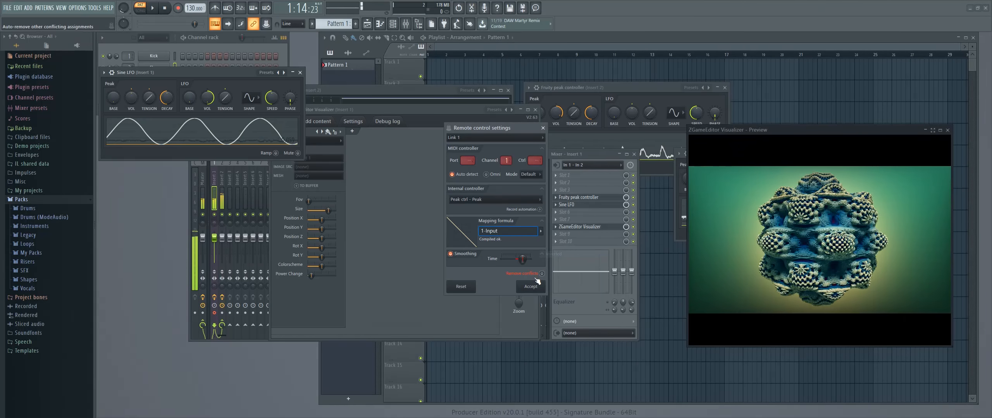
pyautogui.click(536, 286)
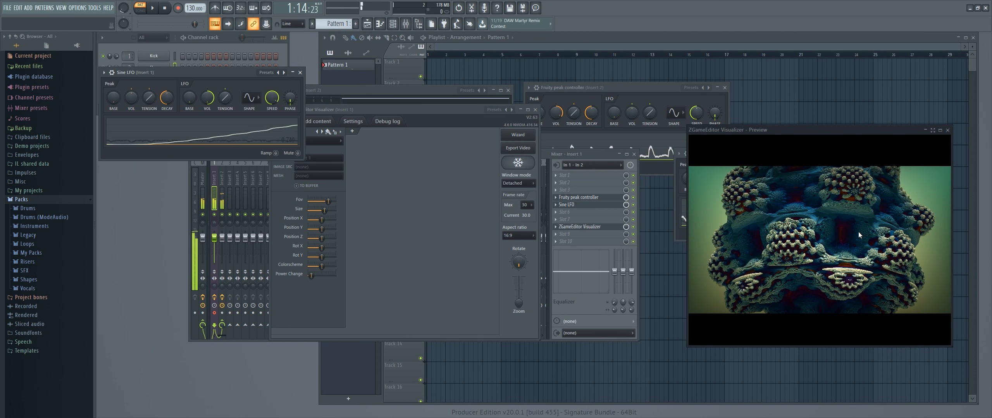
# Step: Try a power of 2 on the speed link's mapping formula, settle on 1-Input^.5, and accept it
pyautogui.rightClick(274, 99)
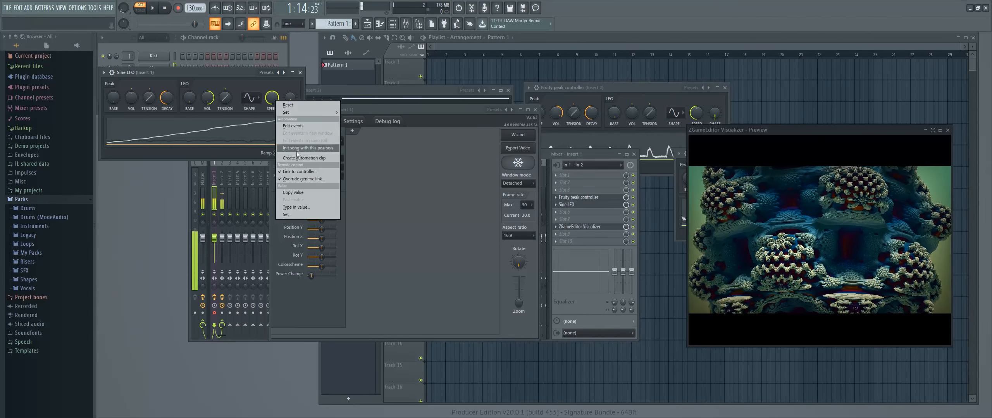
pyautogui.click(306, 171)
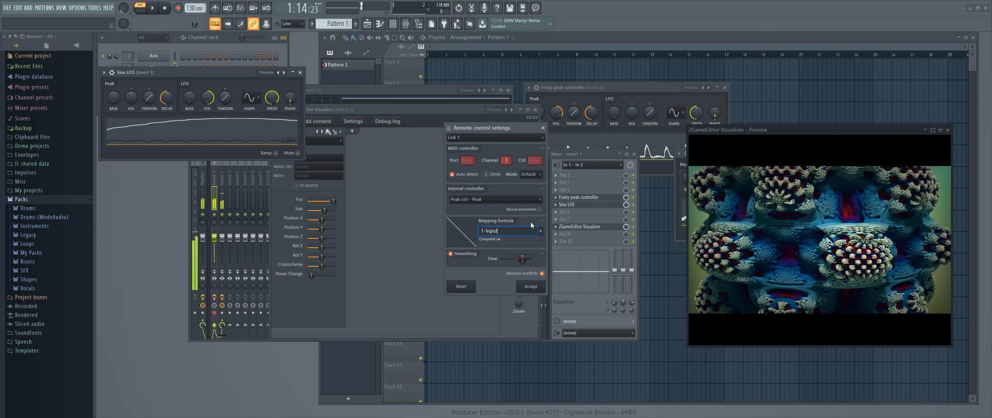
pyautogui.write('^2')
pyautogui.press('Return')
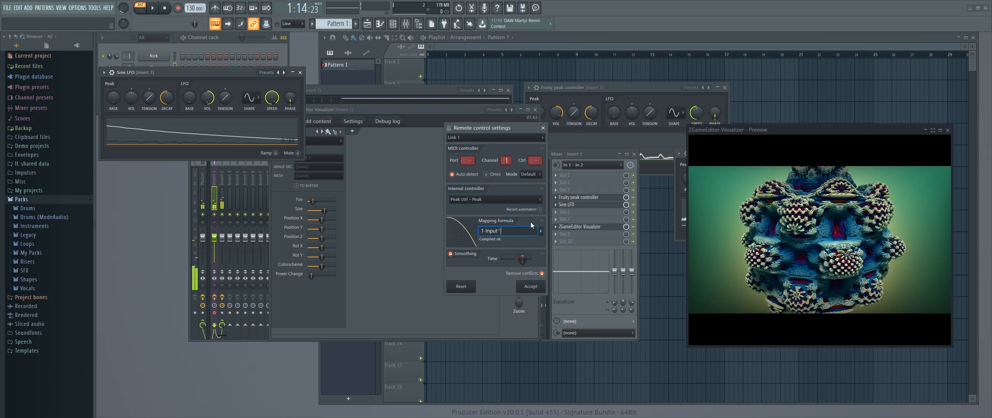
pyautogui.write('^.5')
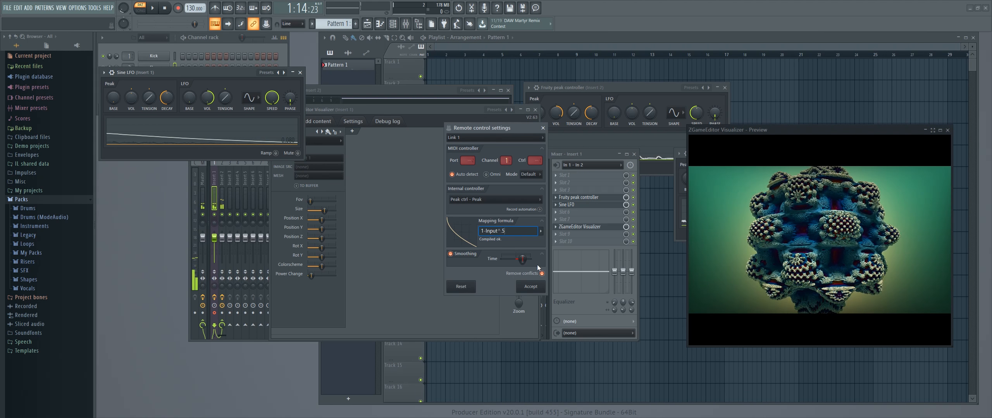
pyautogui.click(536, 286)
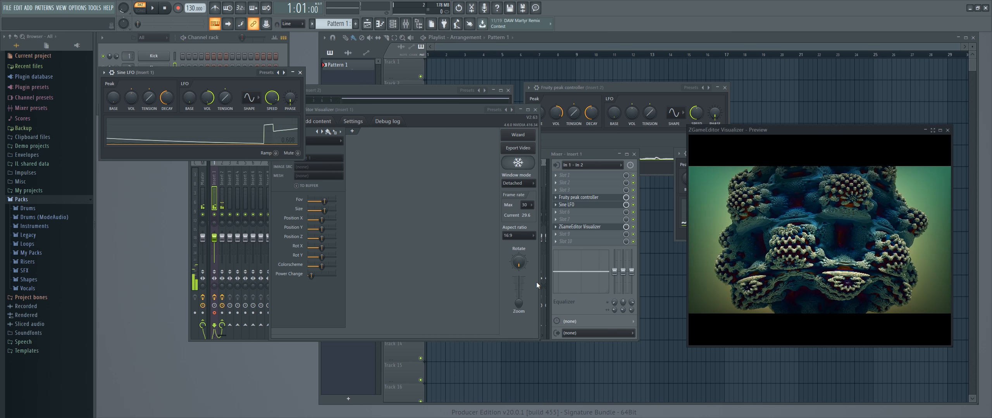
# Step: Close the FolderChangesView window, restart Dreamscape in Spotify, and return to FL Studio
pyautogui.hotkey('alt', 'Tab')
pyautogui.press('super')
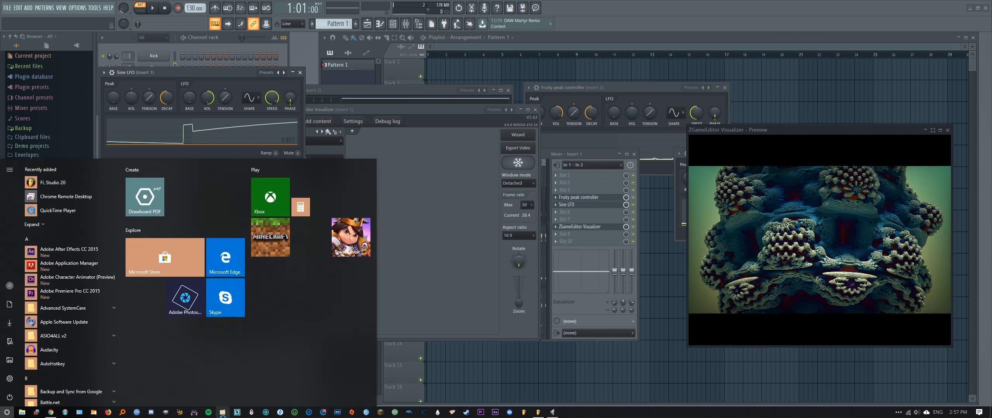
pyautogui.click(223, 413)
pyautogui.click(225, 6)
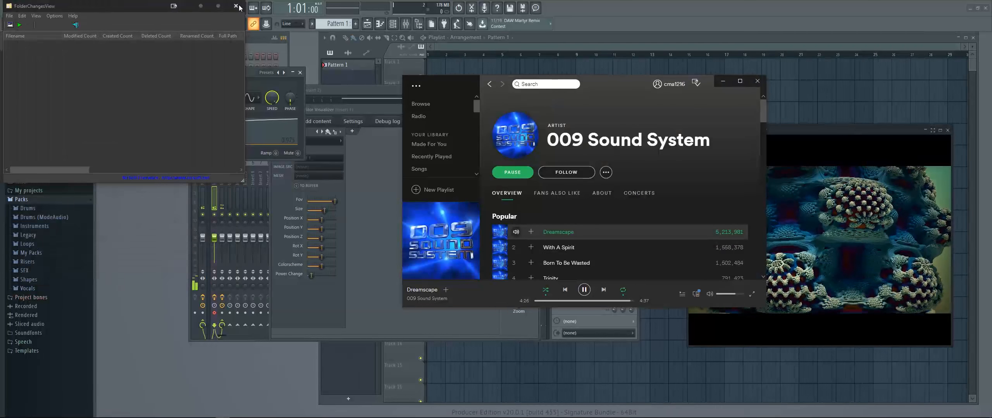
pyautogui.click(236, 5)
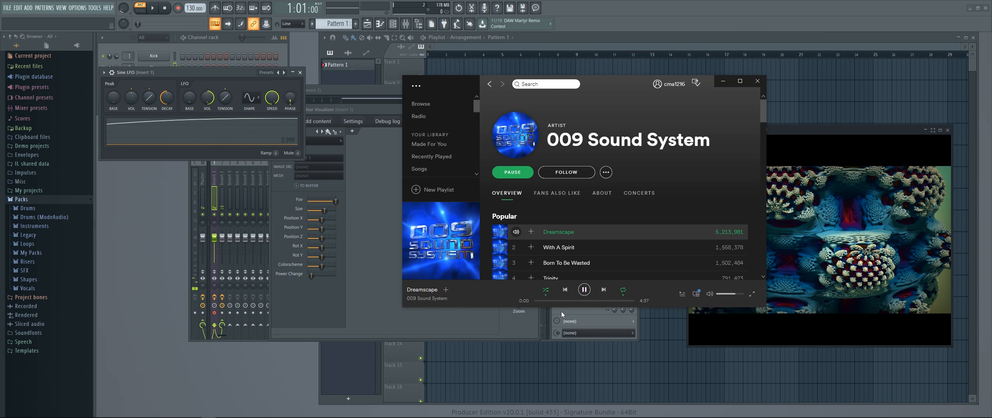
pyautogui.click(727, 70)
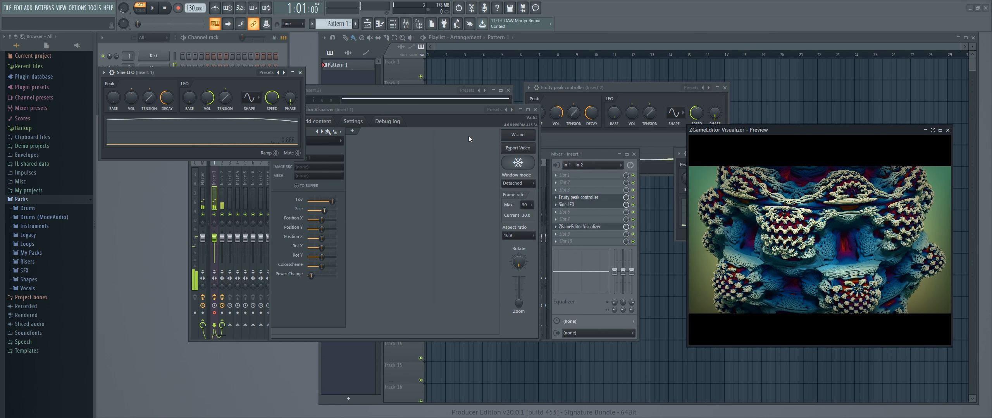
# Step: Close the extra plugin window behind the visualizer, and select the exponent in the Sine LFO speed link's formula and accept the link
pyautogui.click(403, 108)
pyautogui.click(508, 90)
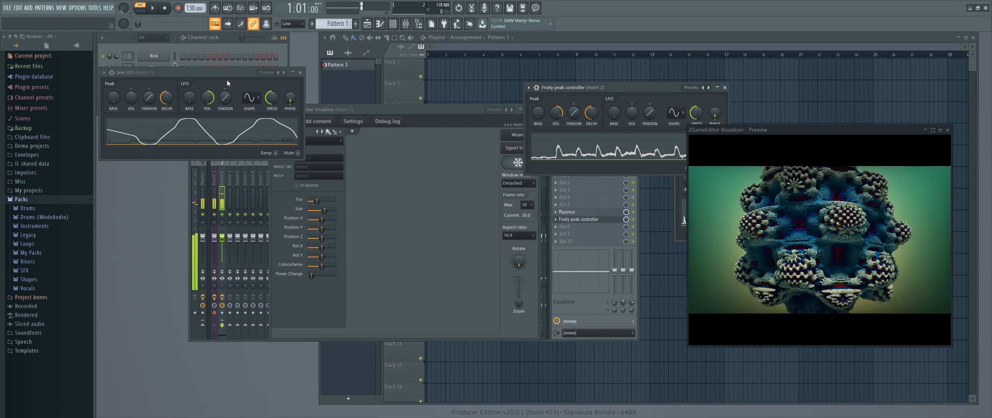
pyautogui.rightClick(273, 104)
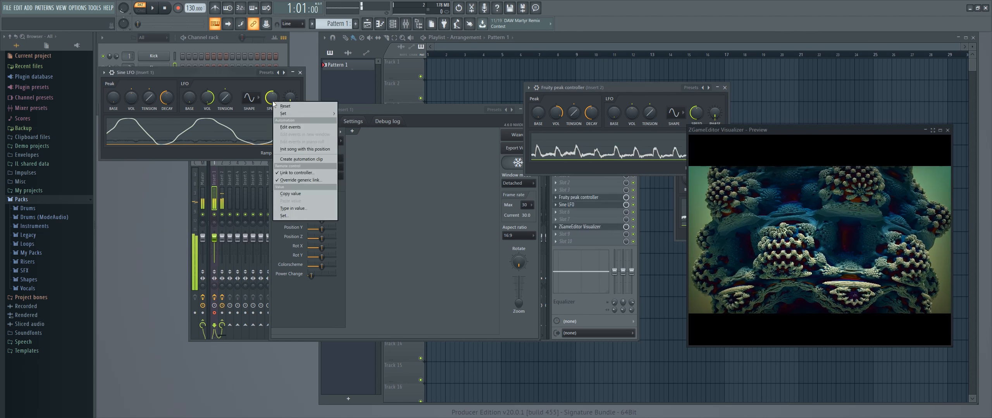
pyautogui.click(298, 164)
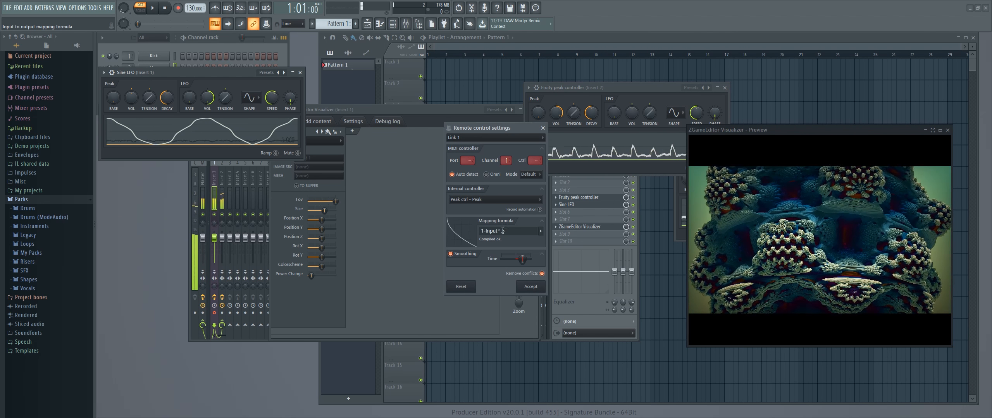
pyautogui.moveTo(497, 231); pyautogui.dragTo(519, 230)
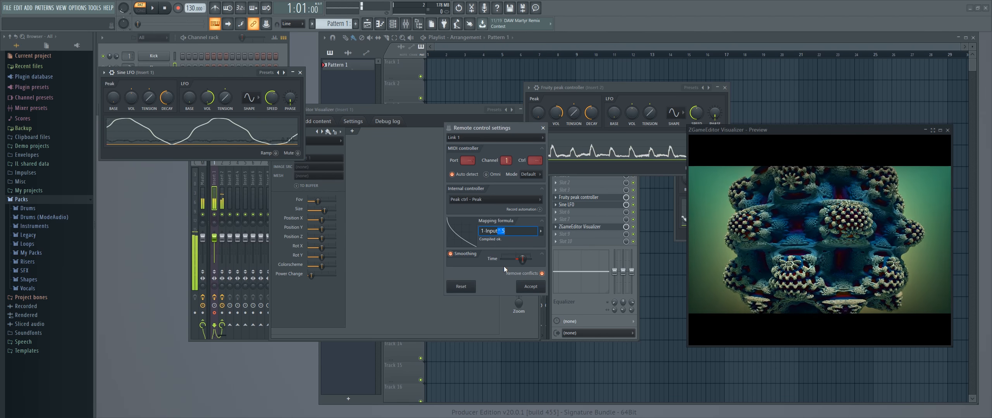
pyautogui.click(529, 286)
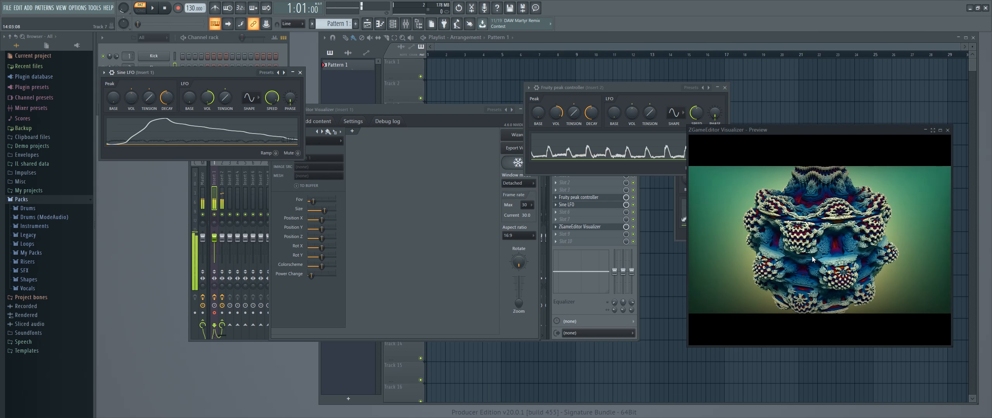
# Step: Add a second visualizer layer, redirect the Mandelbulb layer to a buffer, and assign the BufferBlender effect to the new layer
pyautogui.click(378, 112)
pyautogui.click(352, 131)
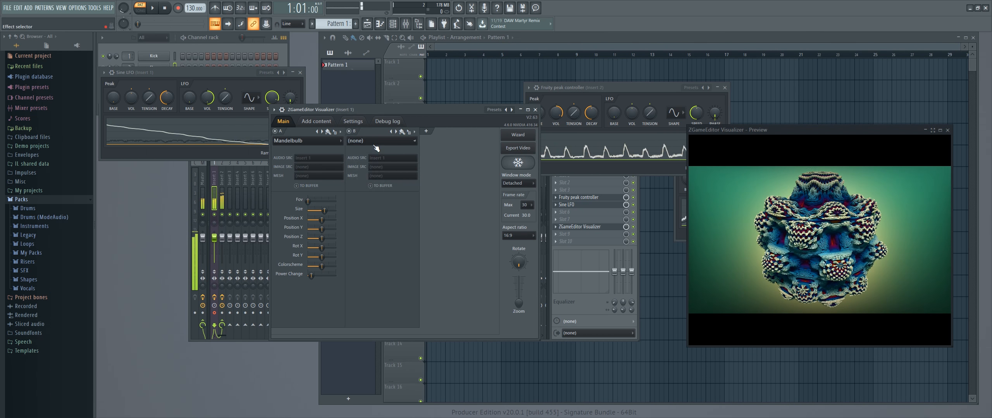
pyautogui.click(374, 144)
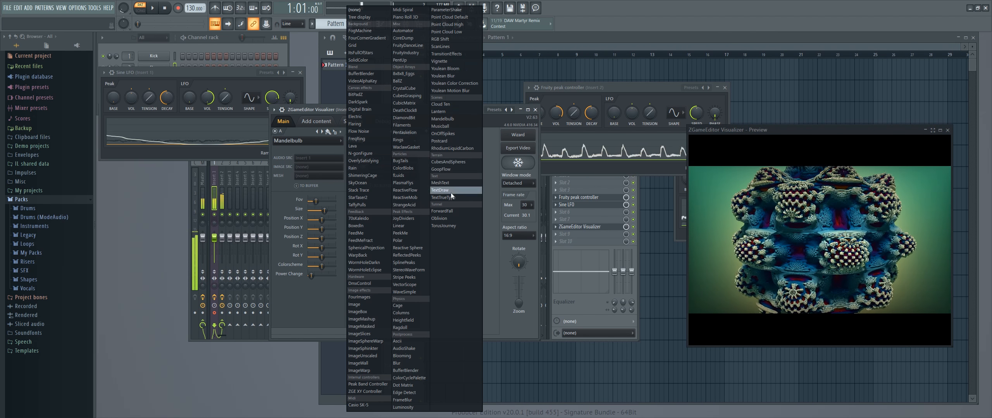
pyautogui.click(323, 190)
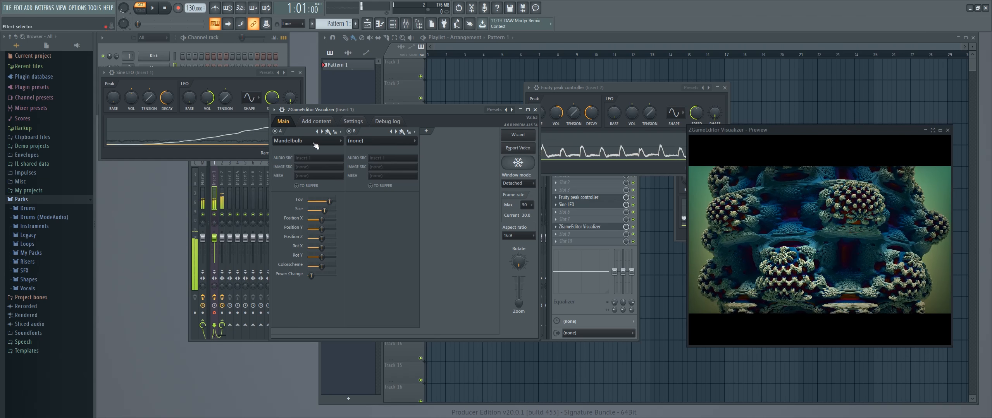
pyautogui.click(384, 142)
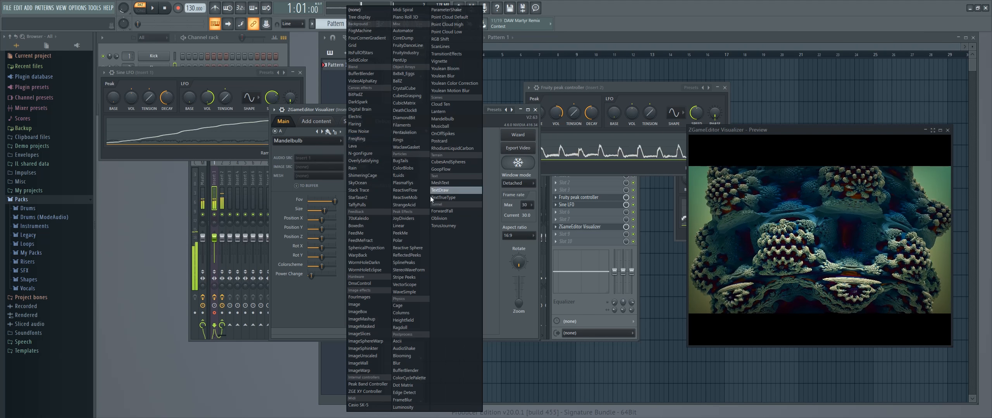
pyautogui.click(494, 211)
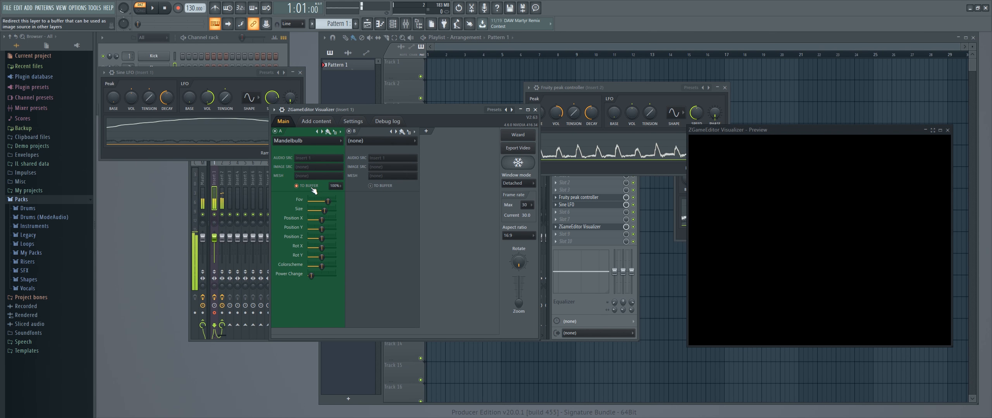
pyautogui.click(369, 141)
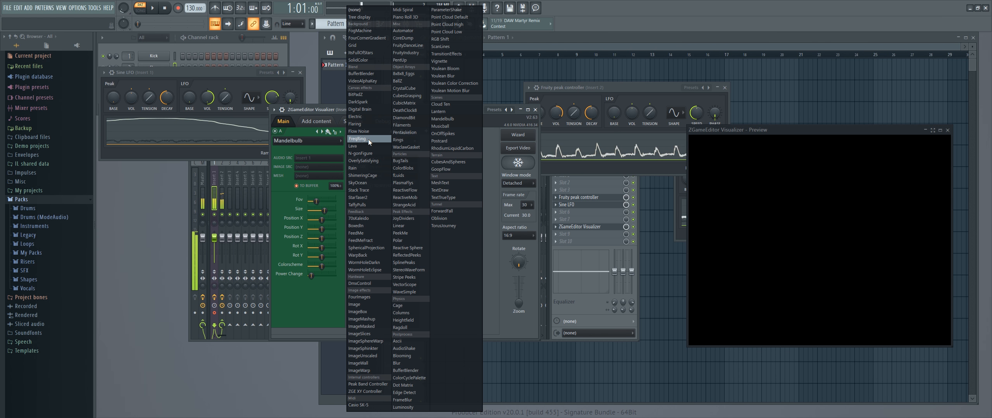
pyautogui.click(383, 74)
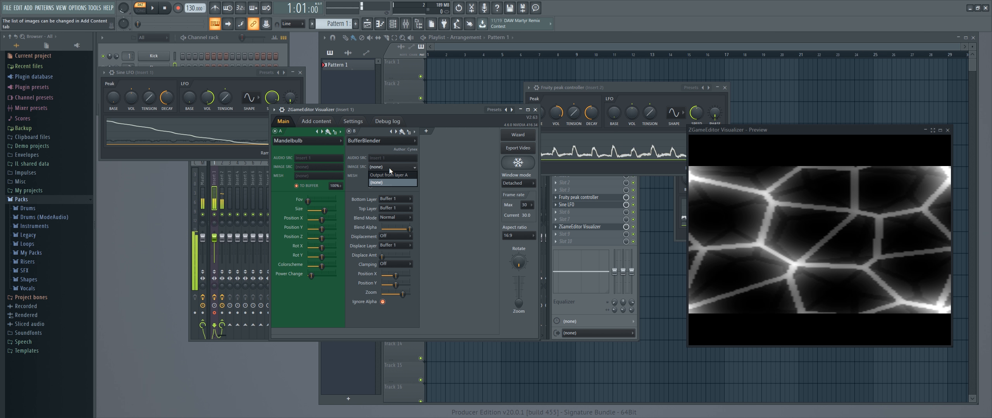
# Step: Stop sending the Mandelbulb layer to a buffer and replace the second layer's BufferBlender effect with Blooming
pyautogui.click(386, 174)
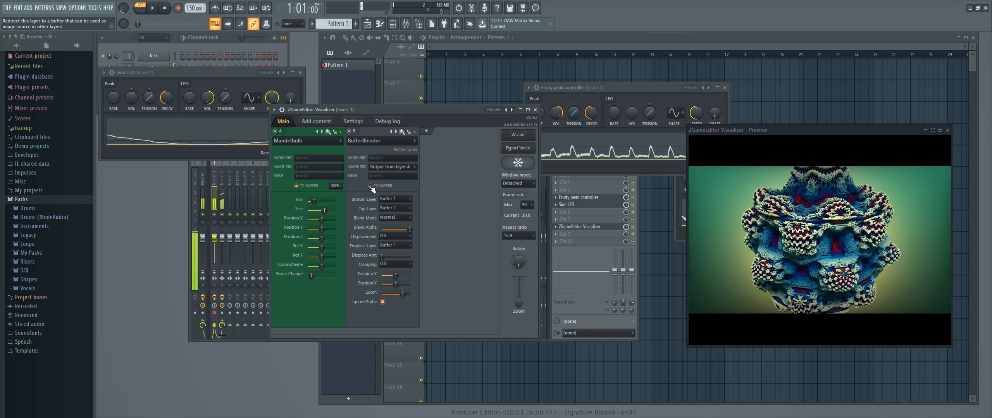
pyautogui.click(297, 186)
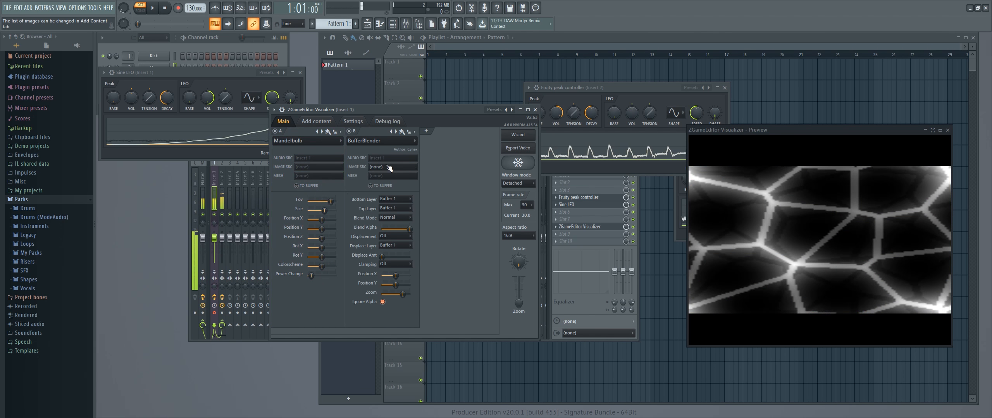
pyautogui.click(368, 141)
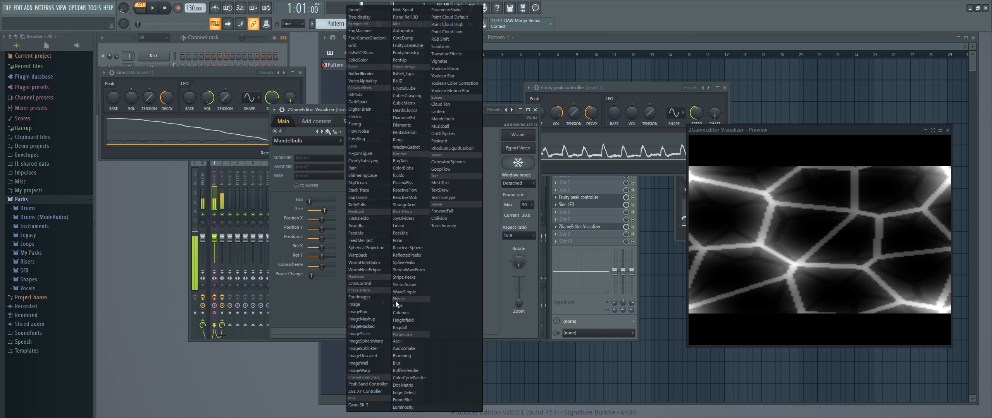
pyautogui.click(411, 357)
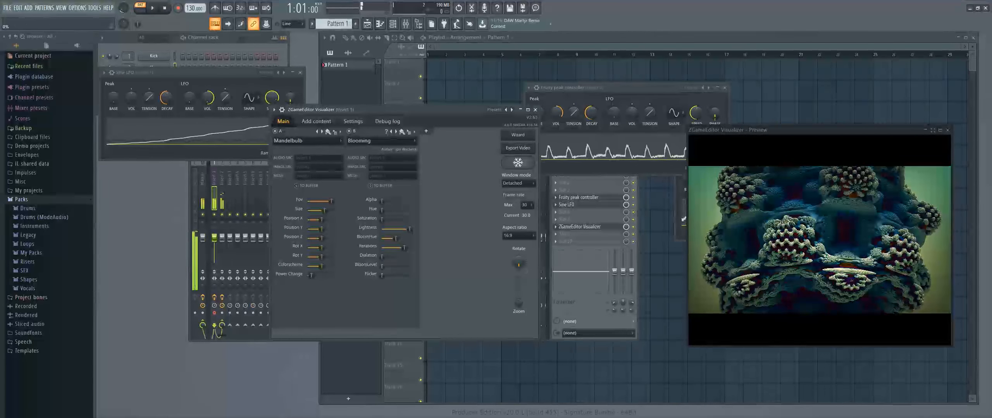
# Step: Link the Blooming layer's BloomLevel to the Peak ctrl - Peak internal controller and accept the link
pyautogui.rightClick(383, 267)
pyautogui.click(433, 359)
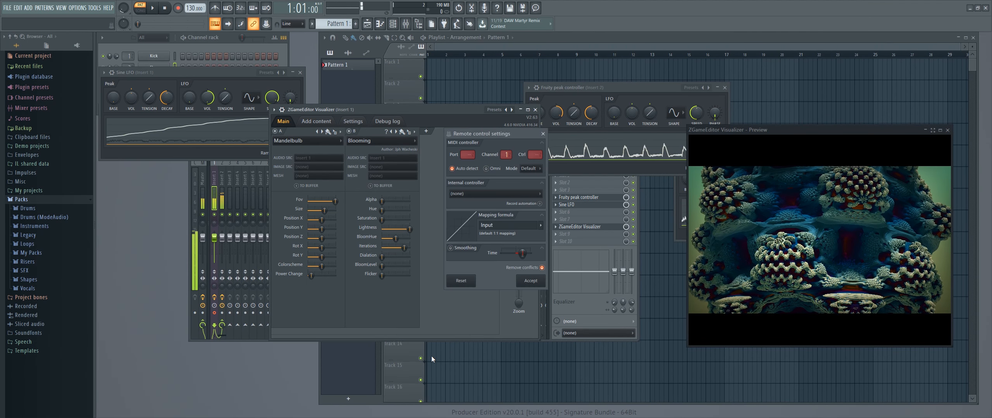
pyautogui.click(489, 194)
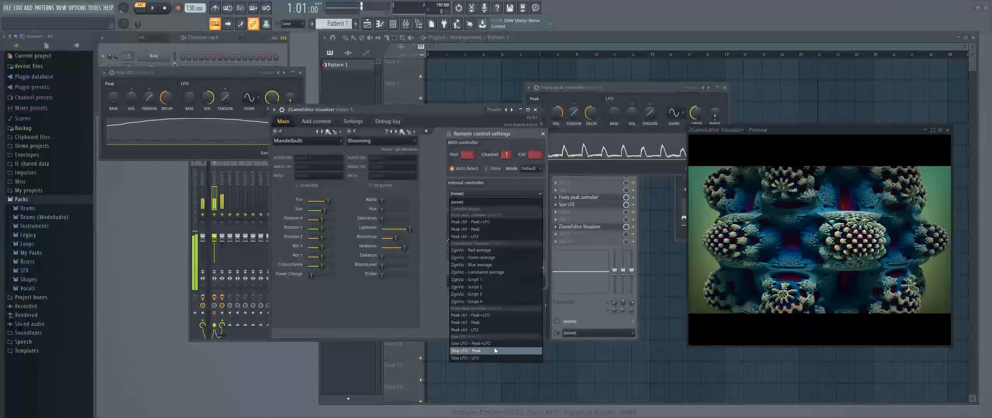
pyautogui.click(490, 322)
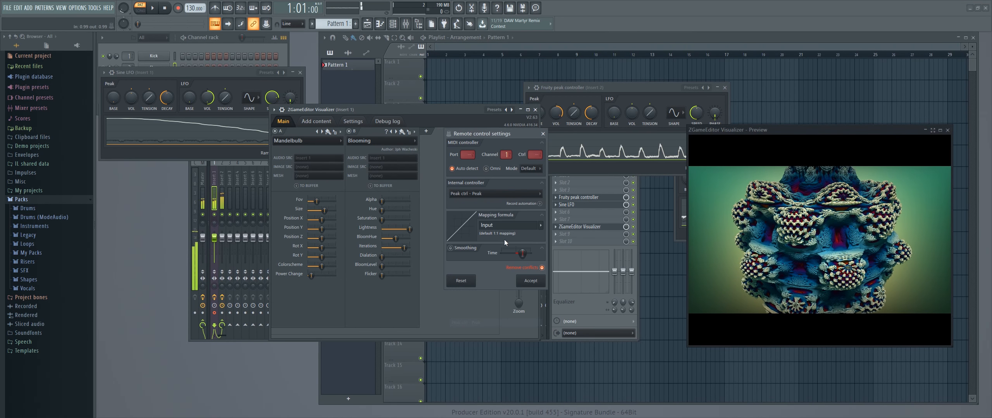
pyautogui.click(529, 282)
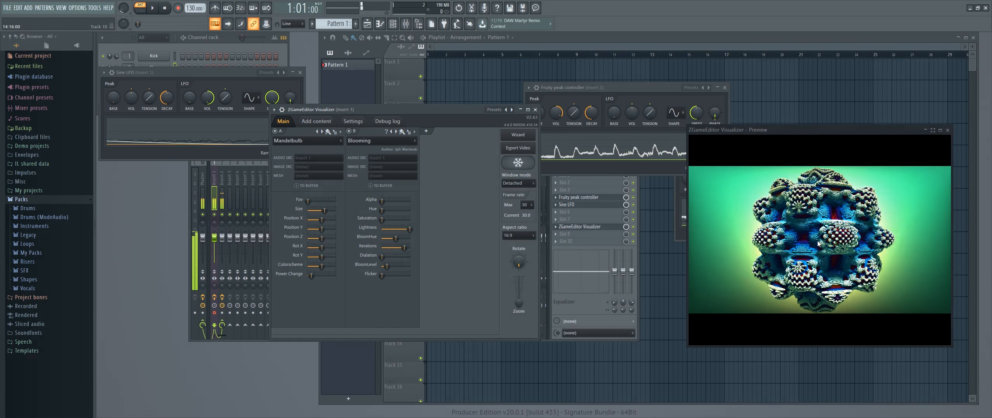
# Step: Move the Fruity peak controller window clear of the mixer and link the Mandelbulb layer's Size to Peak ctrl - Peak
pyautogui.moveTo(655, 88); pyautogui.dragTo(561, 62)
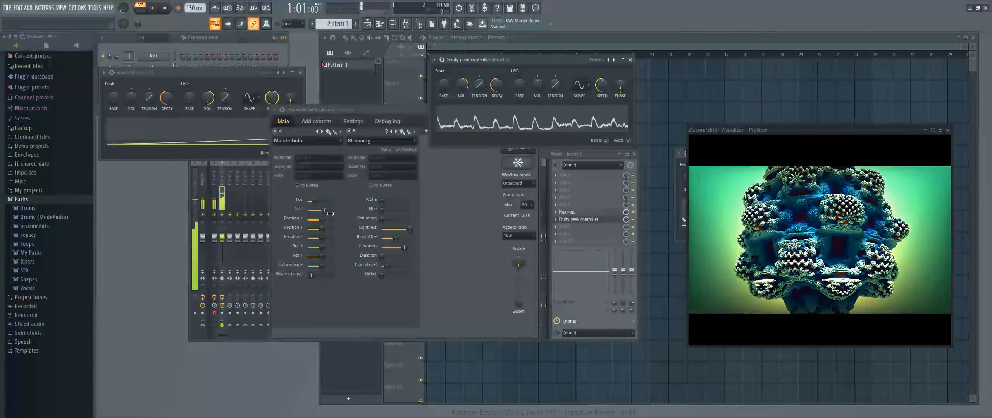
pyautogui.rightClick(331, 213)
pyautogui.click(357, 305)
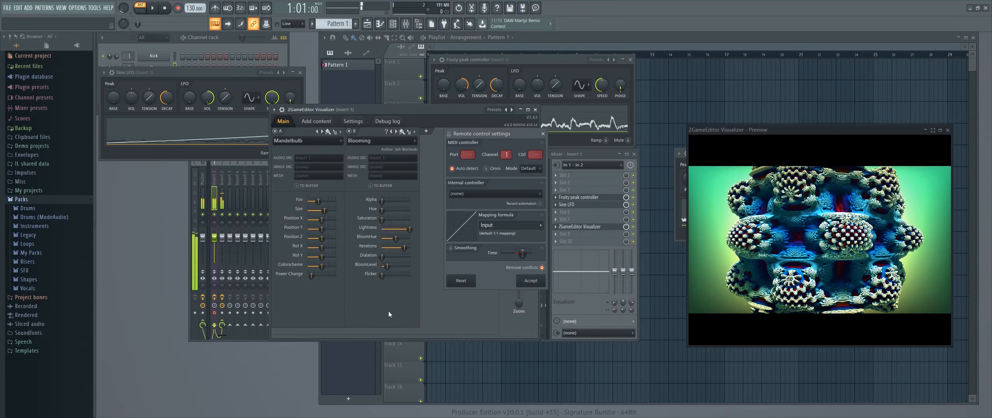
pyautogui.click(493, 195)
pyautogui.click(498, 320)
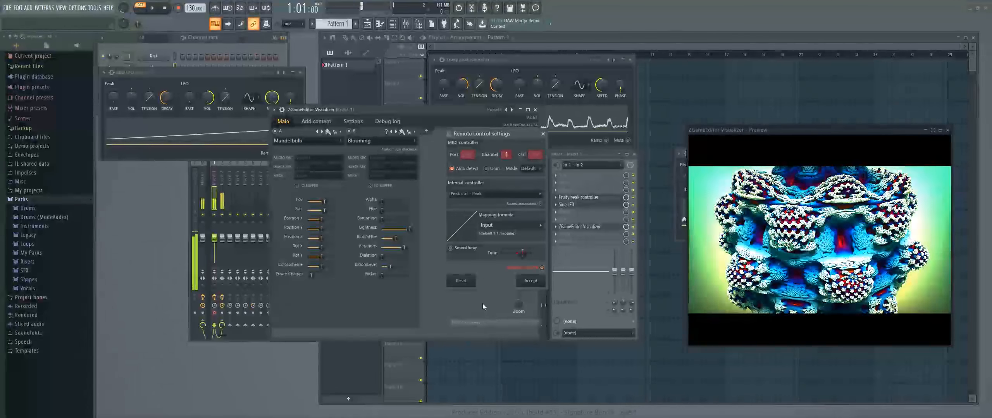
pyautogui.click(528, 281)
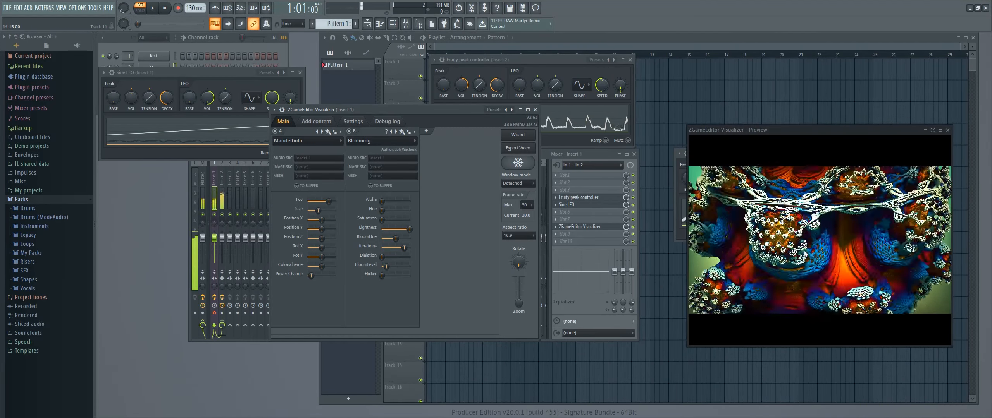
# Step: Set the mapping formula of the Mandelbulb Size link to 1-Input^.5 and accept it
pyautogui.rightClick(322, 211)
pyautogui.click(819, 134)
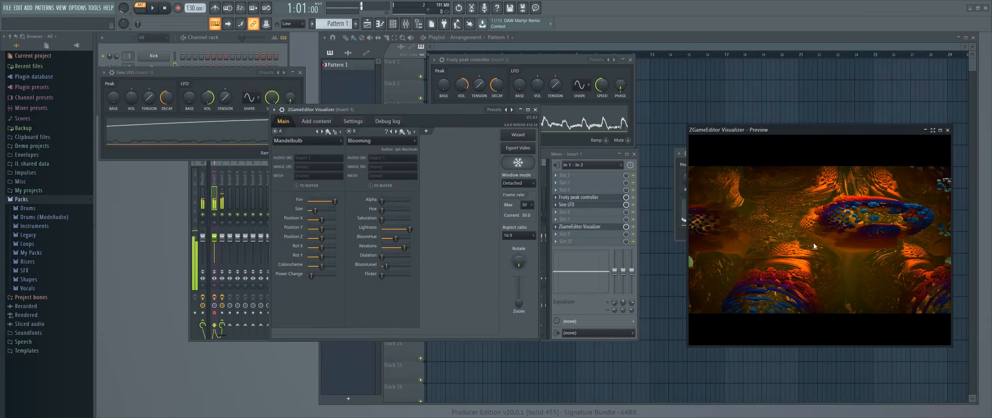
pyautogui.rightClick(314, 210)
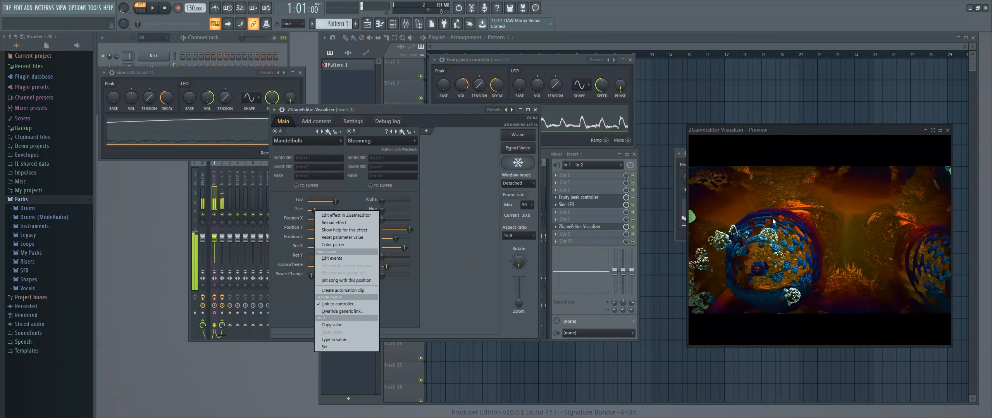
pyautogui.click(338, 304)
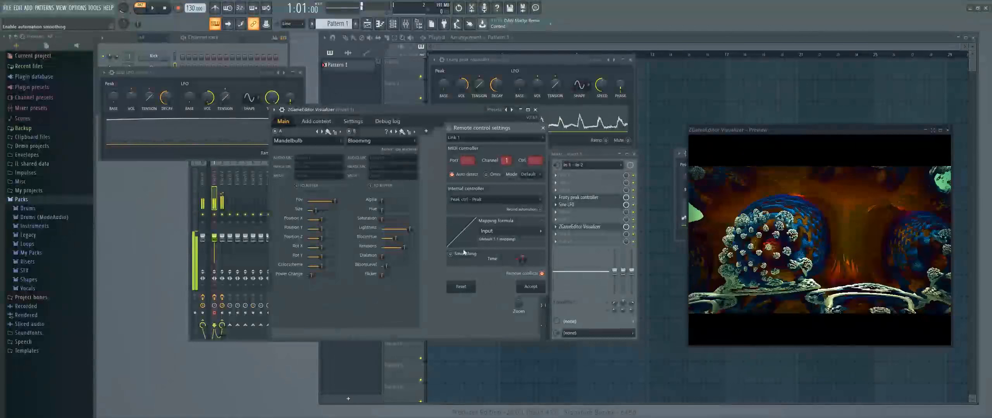
pyautogui.click(512, 233)
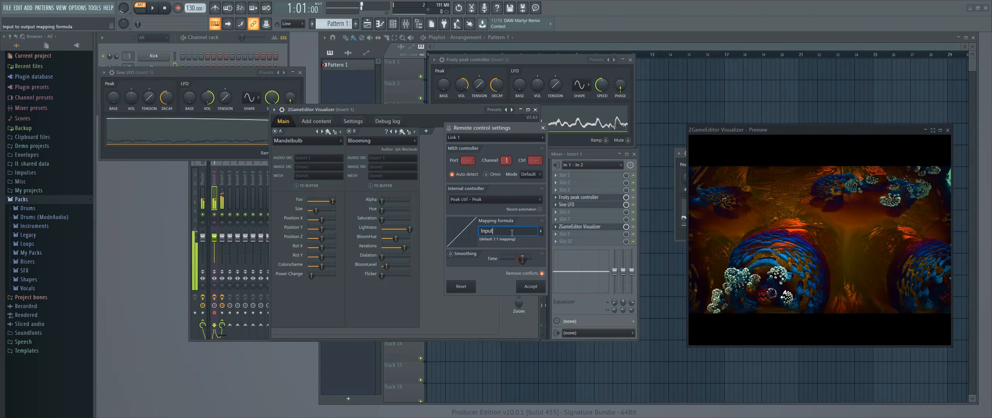
pyautogui.click(541, 233)
pyautogui.click(553, 254)
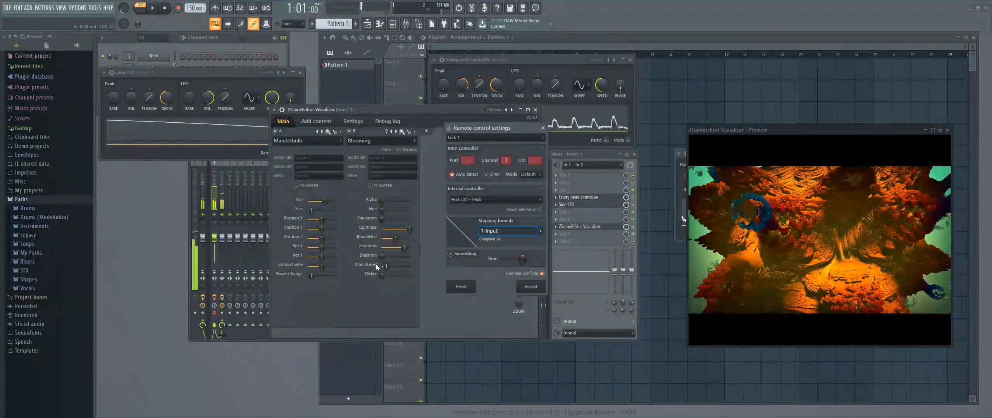
pyautogui.write('^.5')
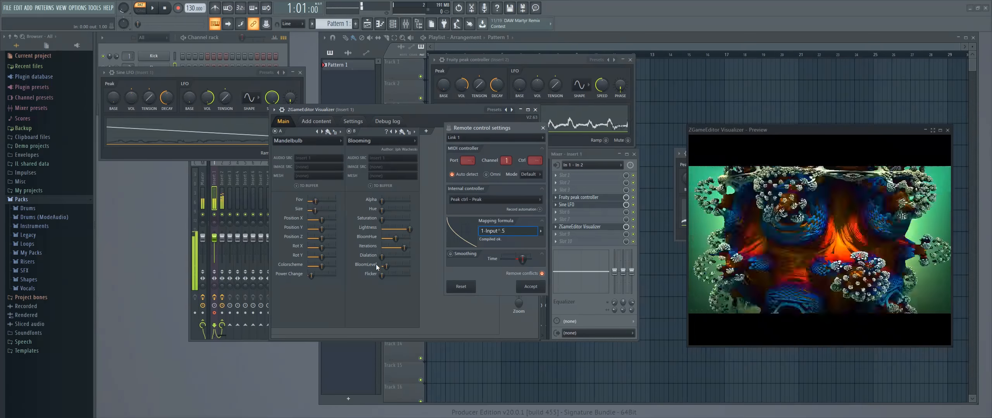
pyautogui.click(529, 287)
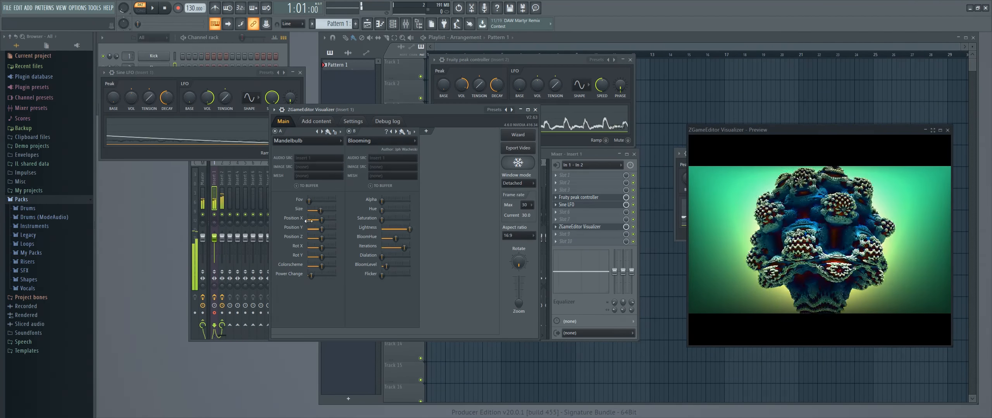
# Step: Review the mapping formula in the Mandelbulb Size link's settings and close them
pyautogui.rightClick(323, 211)
pyautogui.click(379, 302)
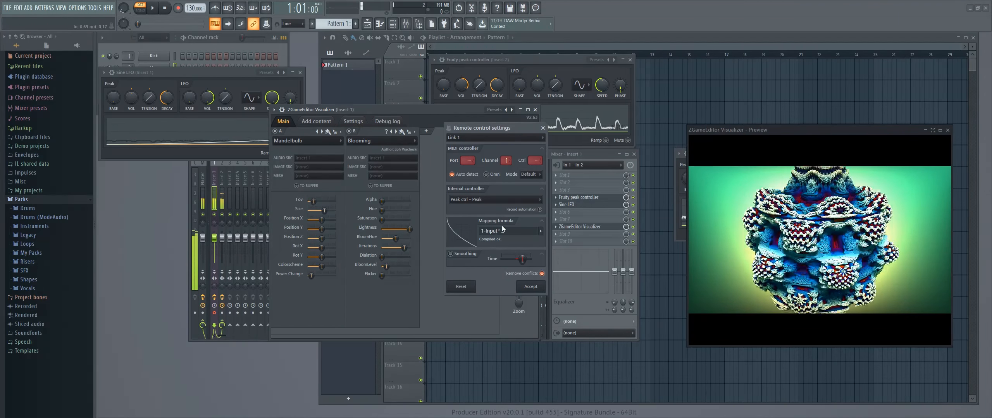
pyautogui.click(485, 231)
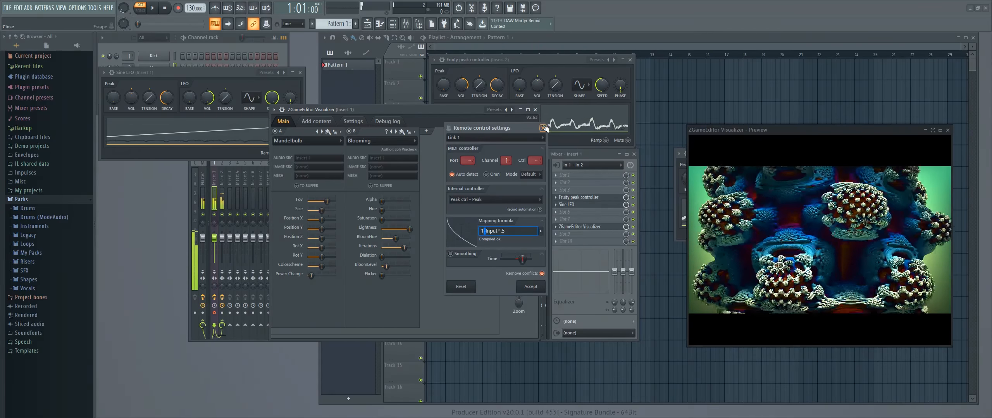
pyautogui.press('Return')
# Step: Try a raised peak base on the Fruity peak controller and recheck the Mandelbulb Size link's settings
pyautogui.click(464, 91)
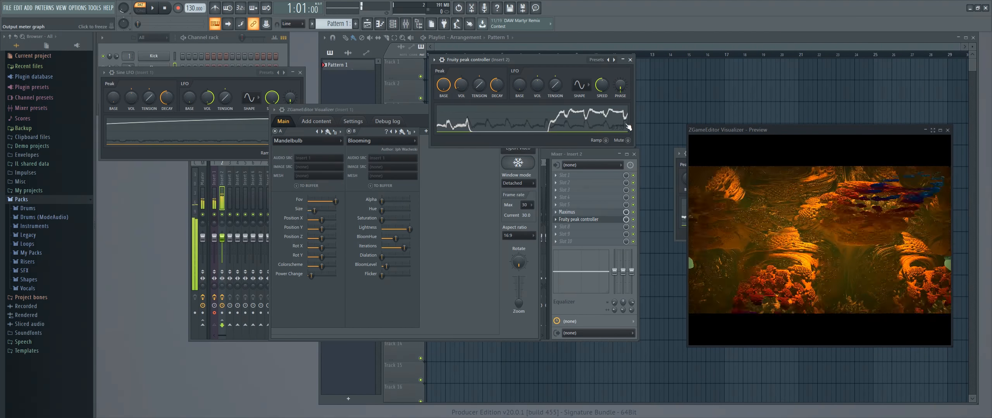
pyautogui.rightClick(312, 213)
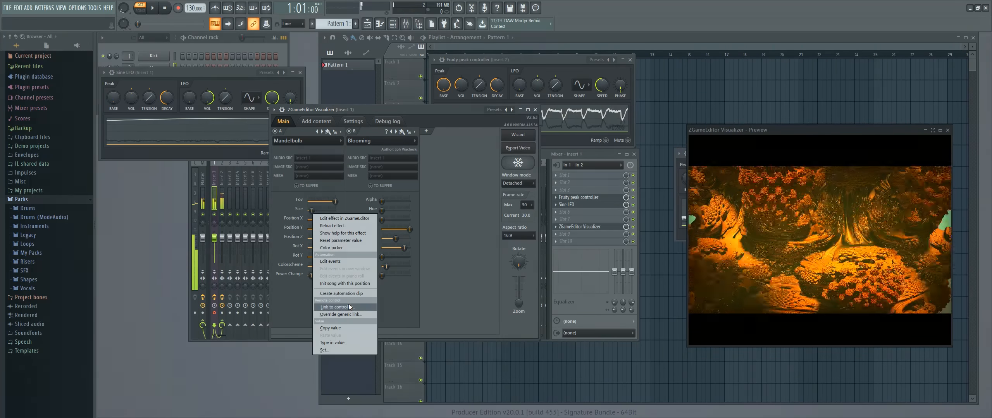
pyautogui.click(349, 304)
pyautogui.press('Escape')
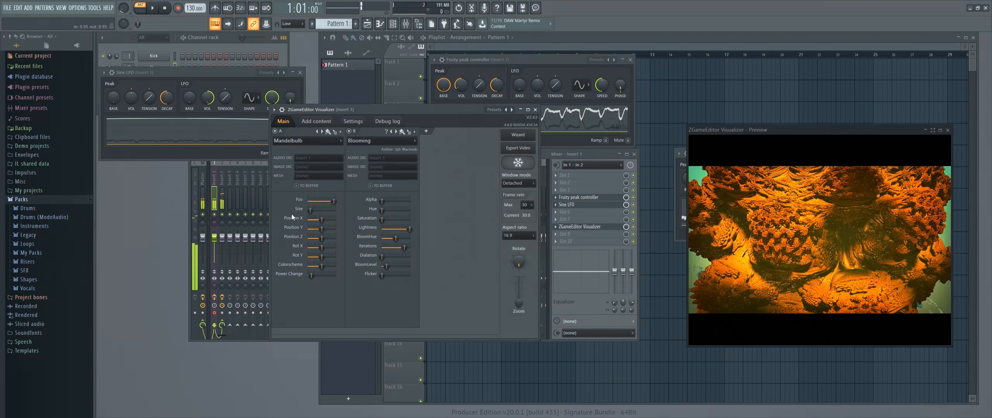
pyautogui.rightClick(311, 213)
pyautogui.rightClick(312, 212)
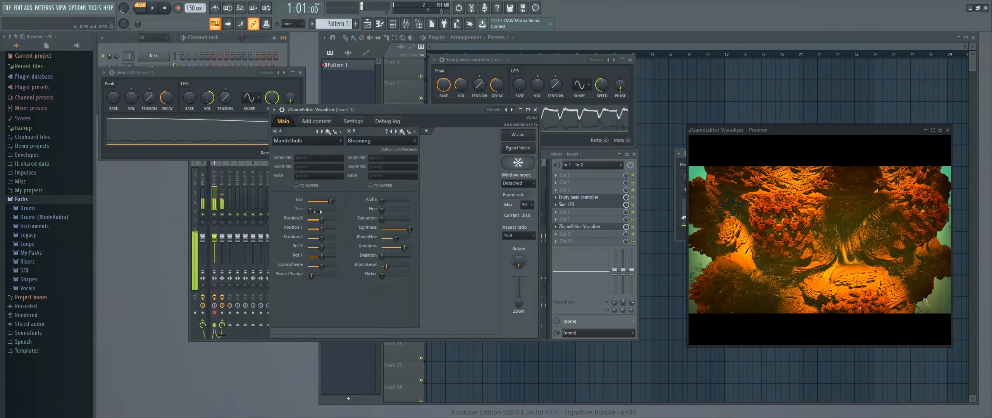
pyautogui.rightClick(312, 212)
pyautogui.rightClick(312, 212)
pyautogui.rightClick(312, 212)
pyautogui.click(336, 307)
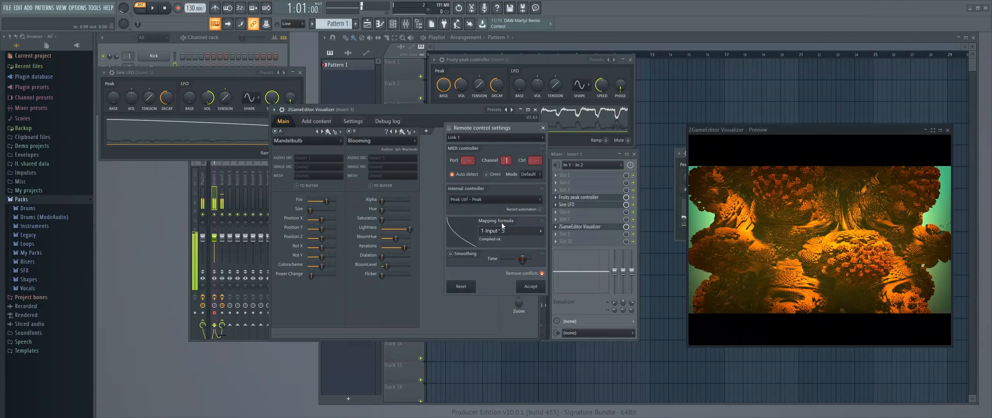
pyautogui.press('Return')
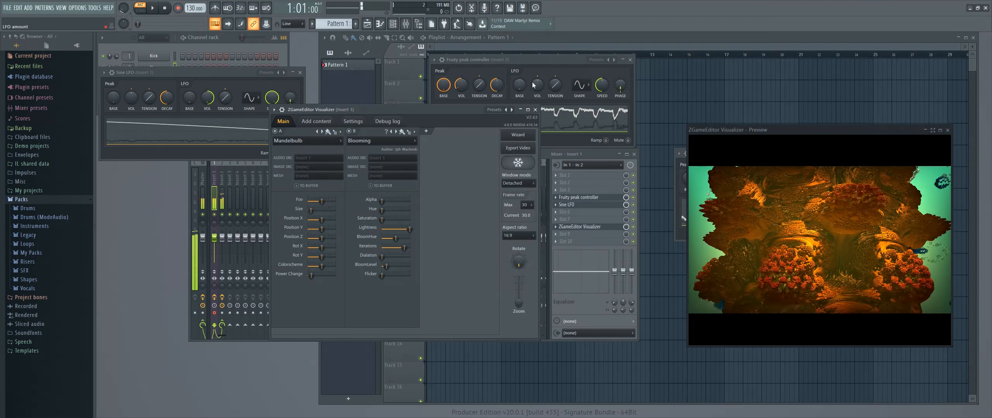
# Step: Hide the playlist and set the Fruity peak controller's peak amount to .8
pyautogui.press('F5')
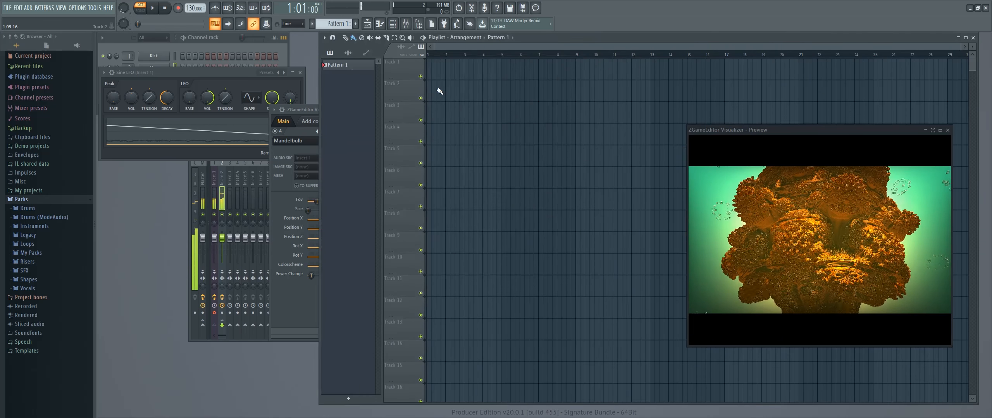
pyautogui.press('F5')
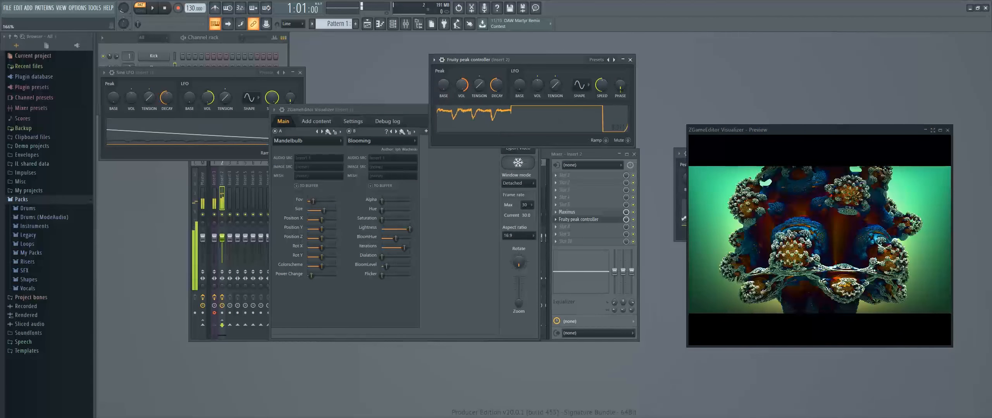
pyautogui.write('.8')
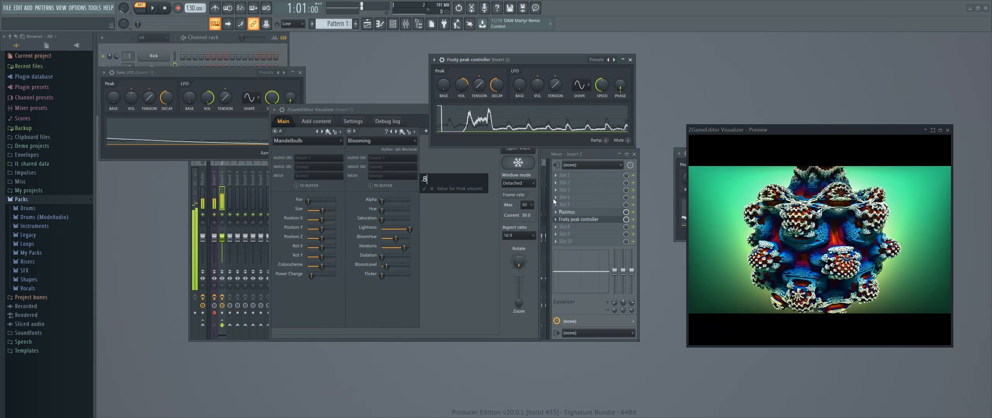
pyautogui.press('Return')
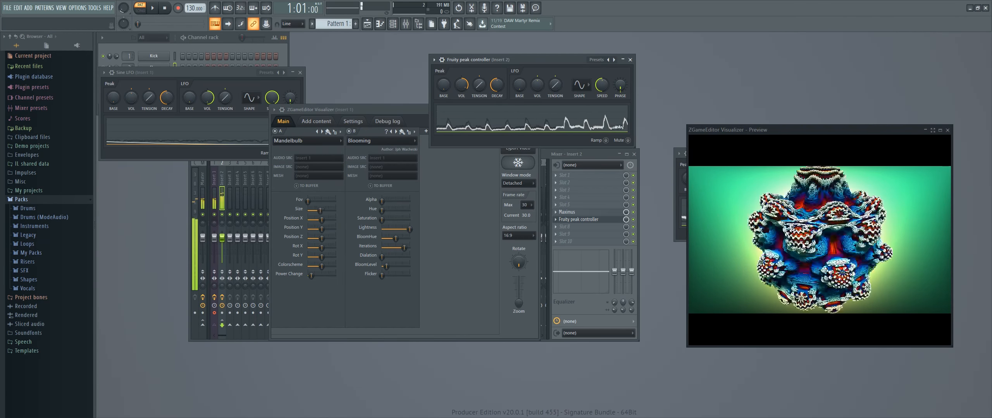
# Step: Bring the ZGameEditor Visualizer window forward, start playback and move the window clear of the Fruity peak controller
pyautogui.click(457, 249)
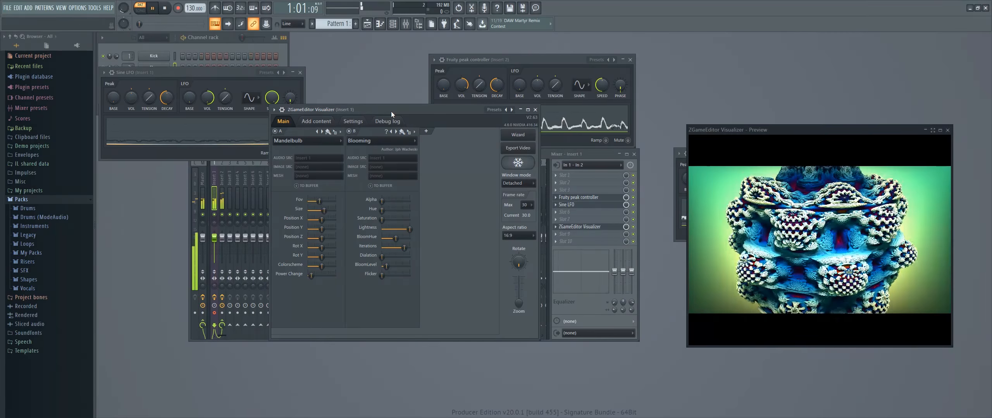
pyautogui.click(154, 8)
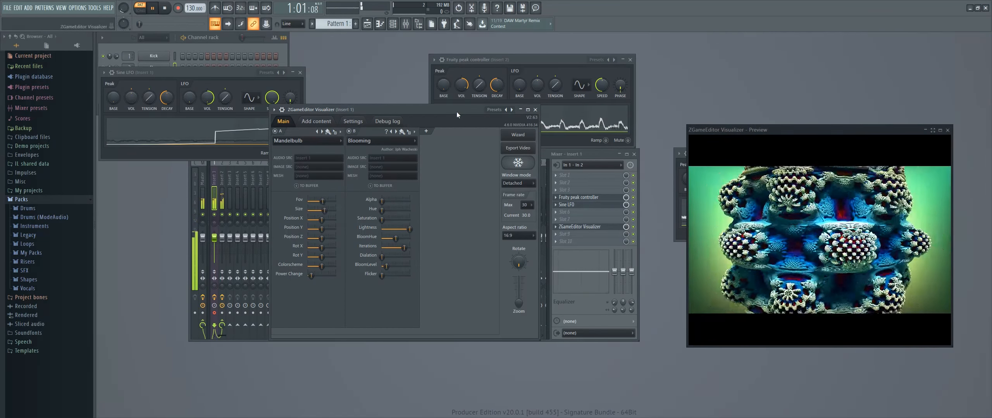
pyautogui.moveTo(456, 112); pyautogui.dragTo(335, 123)
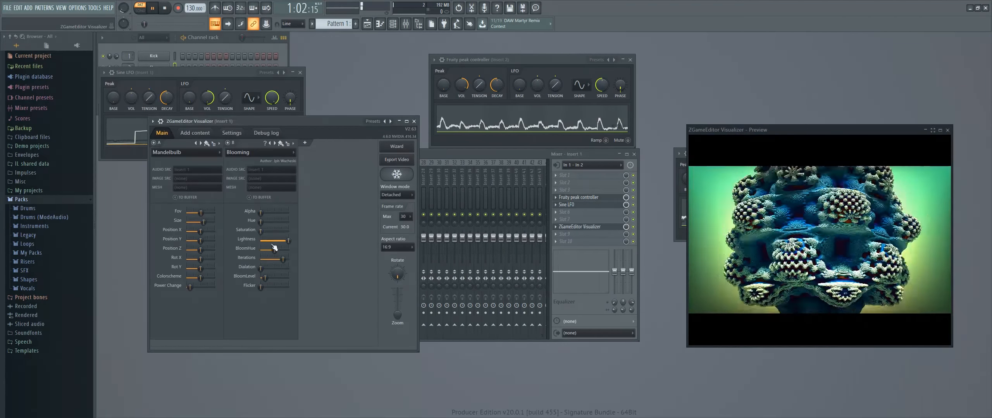
# Step: Link the Blooming layer's BloomLevel to an internal controller, accept the link and play the song to preview it
pyautogui.rightClick(264, 280)
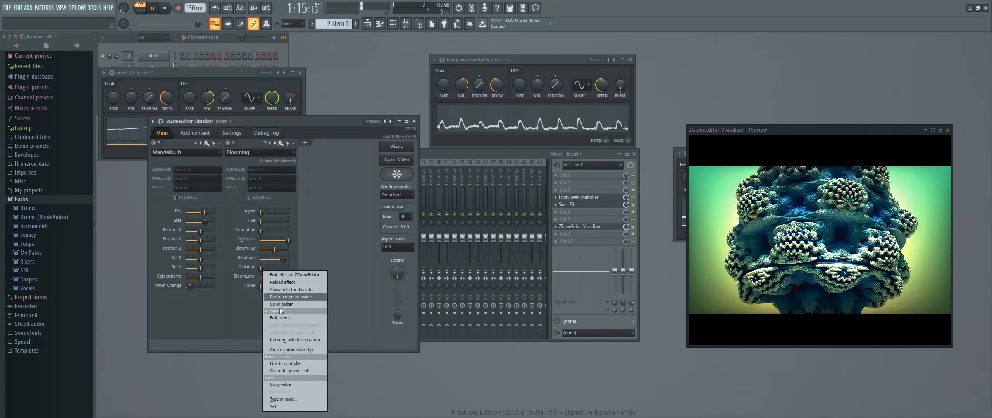
pyautogui.click(287, 364)
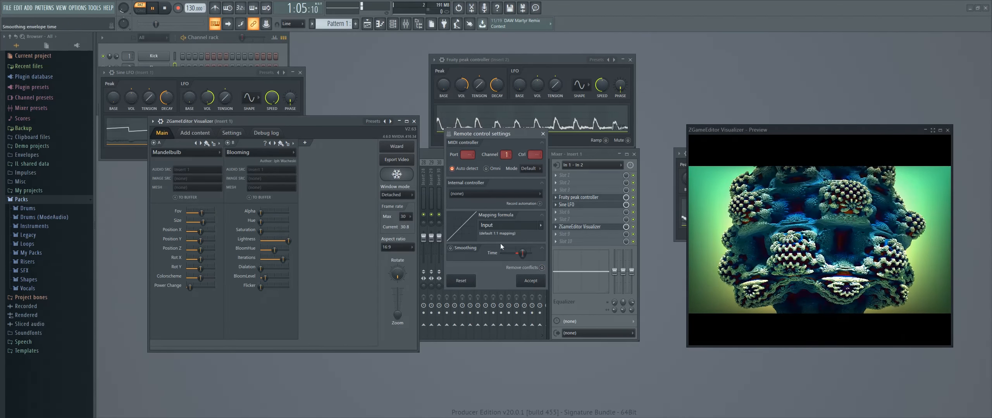
pyautogui.click(539, 281)
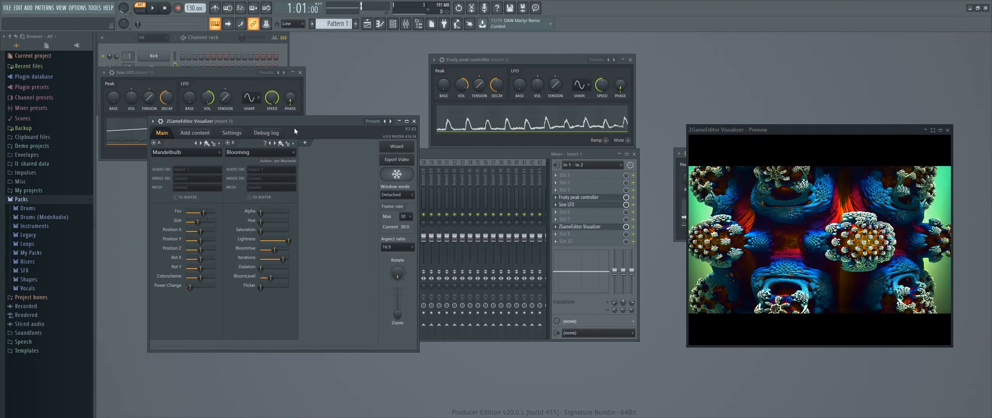
pyautogui.press('space')
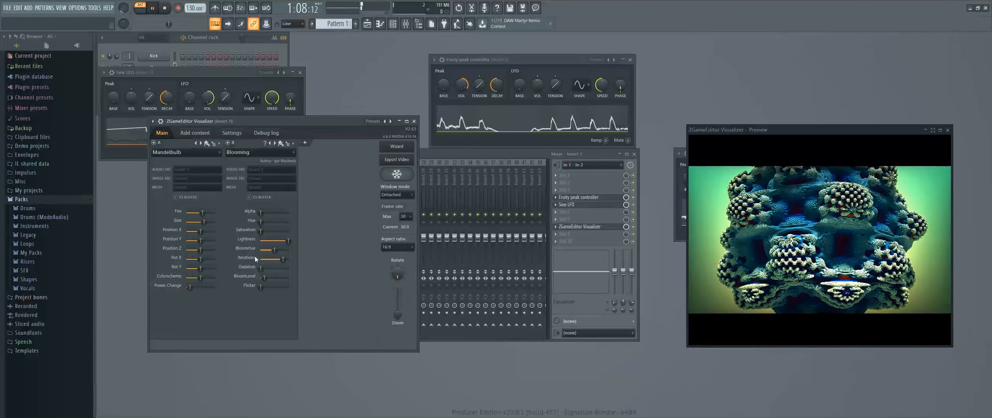
# Step: Link the Mandelbulb's Position X to the Sine LFO - LFO internal controller
pyautogui.rightClick(203, 233)
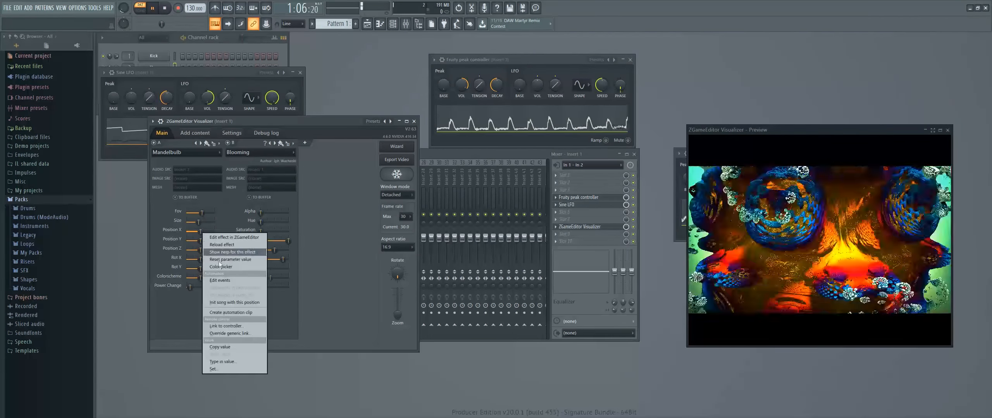
pyautogui.click(227, 327)
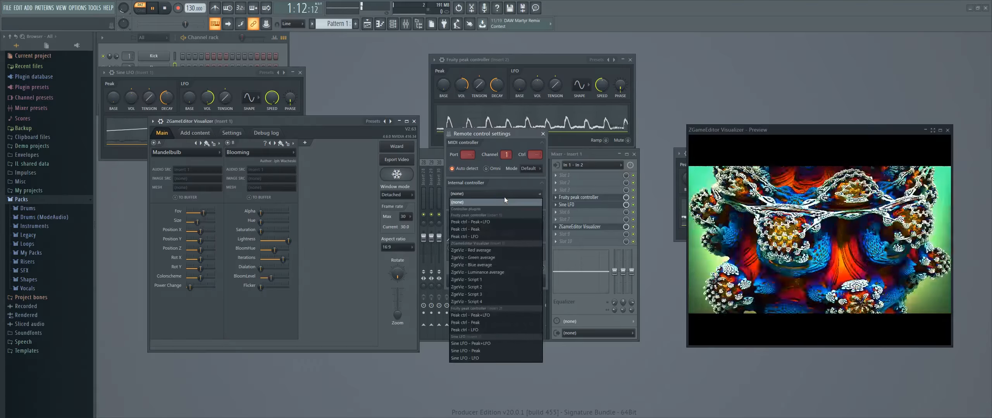
pyautogui.click(505, 357)
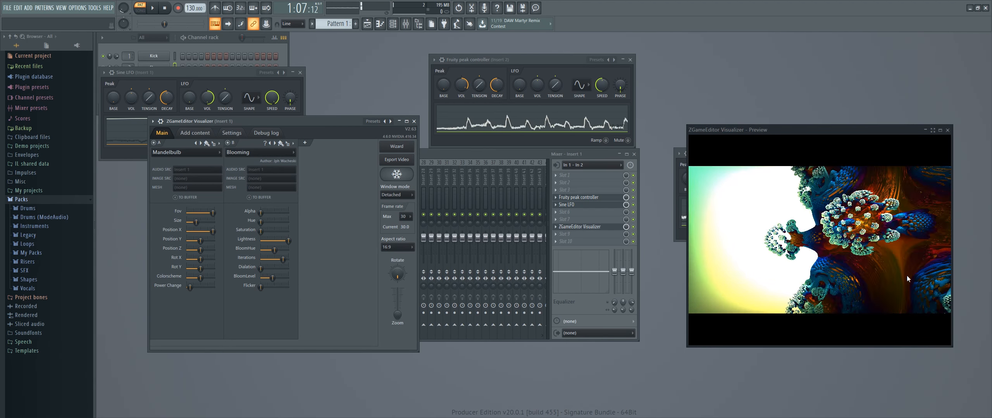
# Step: Uncover and close the Insert 1 Fruity peak controller window, and move the Visualizer preview to a clear upper area of the workspace
pyautogui.moveTo(776, 132); pyautogui.dragTo(800, 122)
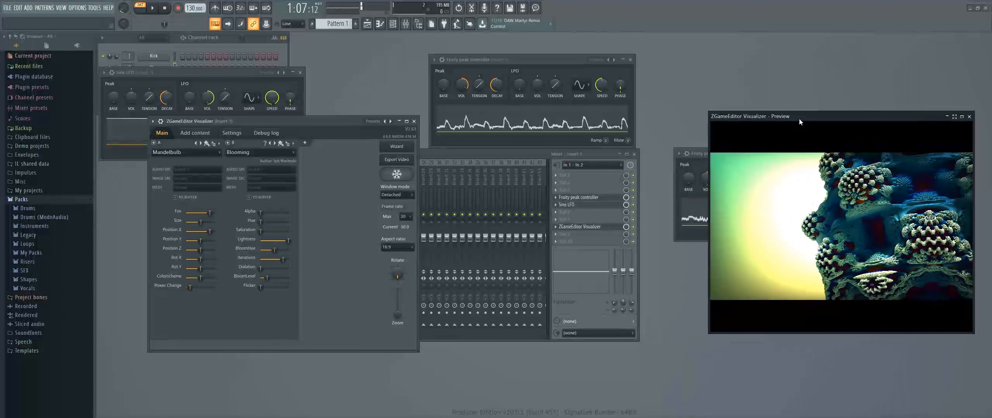
pyautogui.moveTo(699, 153); pyautogui.dragTo(457, 210)
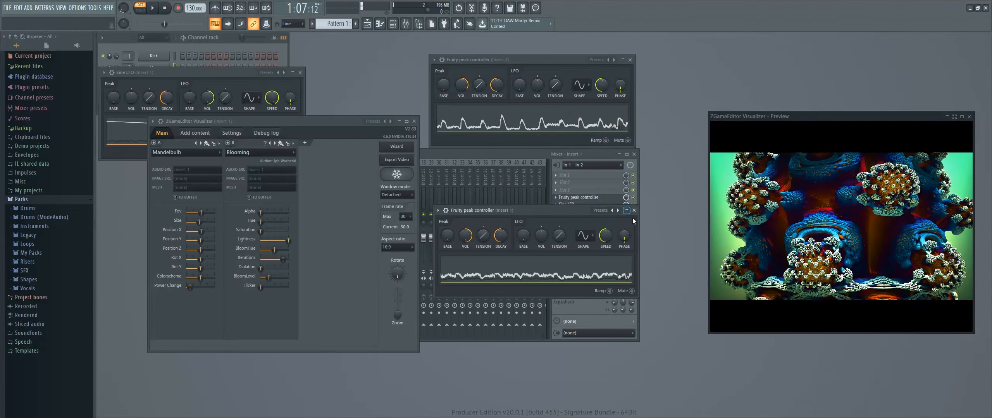
pyautogui.click(634, 210)
pyautogui.moveTo(797, 116); pyautogui.dragTo(780, 54)
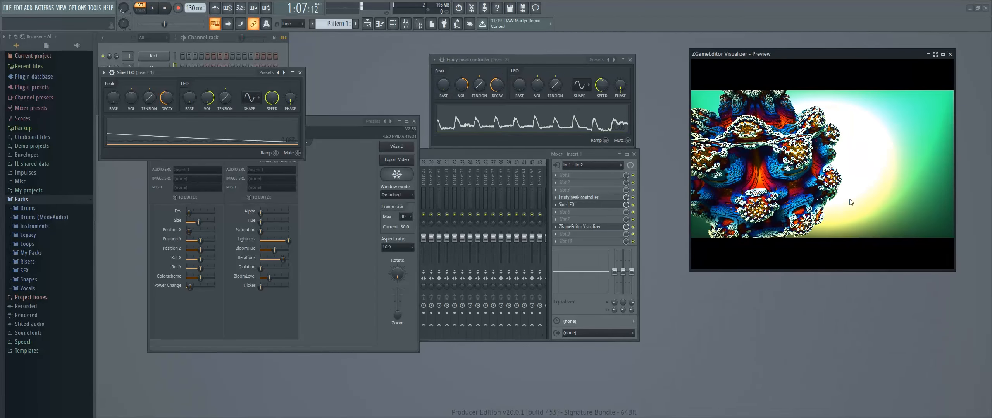